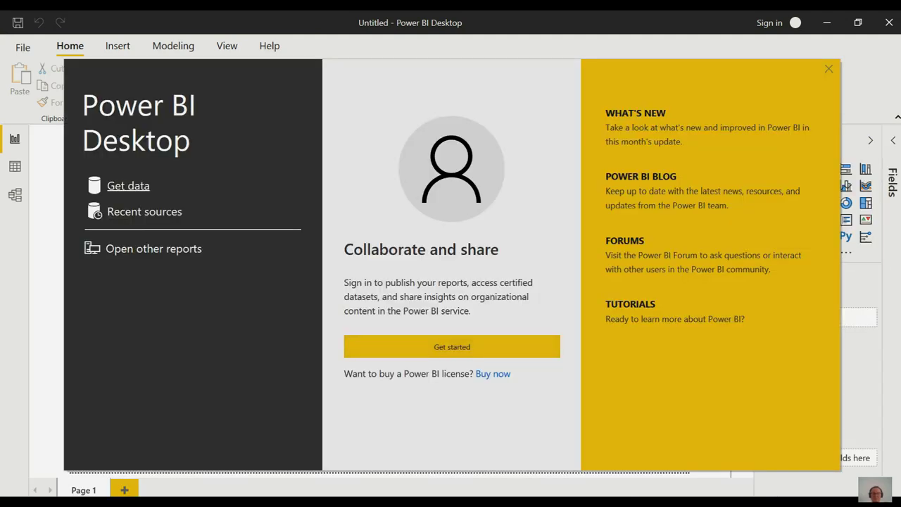
# Step: Open the Worldbank_outflow_FDI Excel workbook through Get data > Excel
pyautogui.click(128, 186)
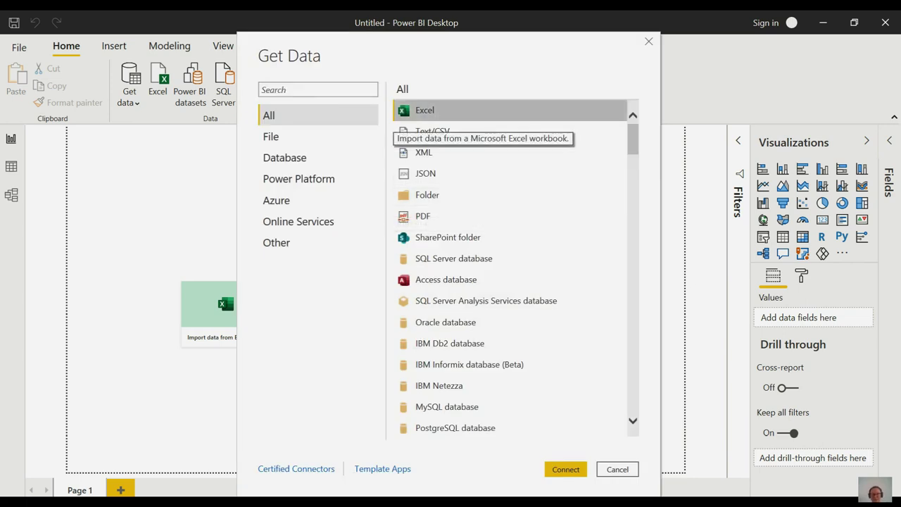
pyautogui.press('Return')
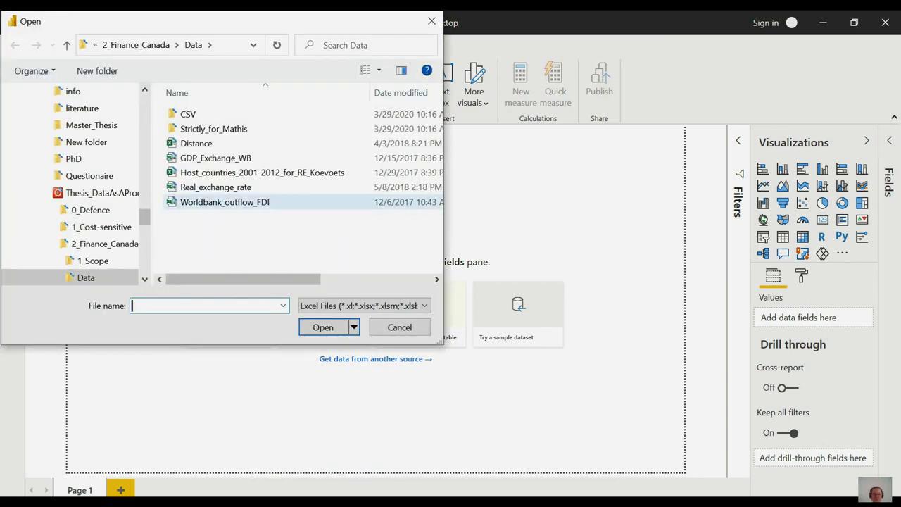
pyautogui.doubleClick(225, 202)
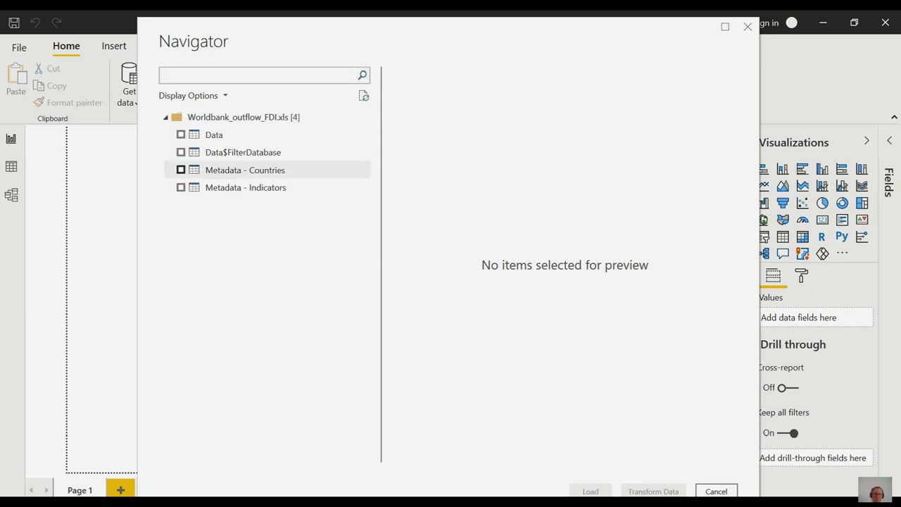
# Step: Load the workbook's Data sheet and view its rows in the data view
pyautogui.click(181, 135)
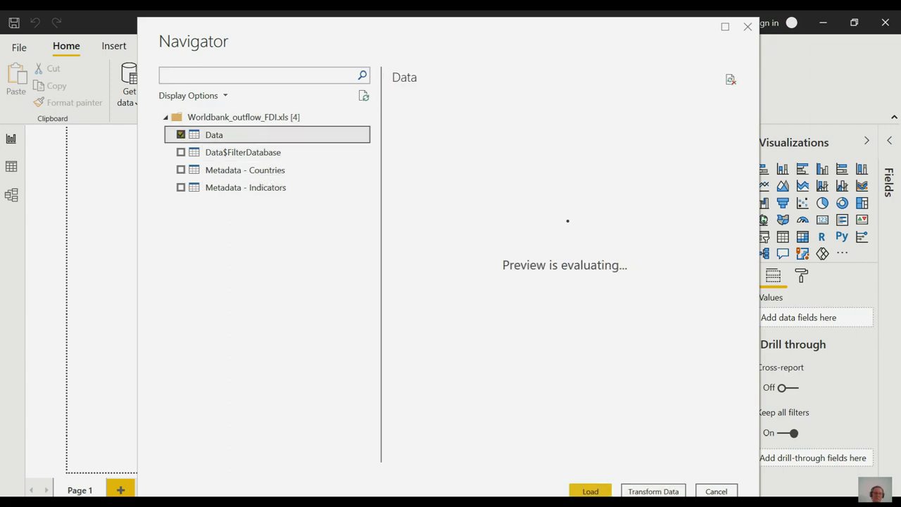
pyautogui.click(590, 469)
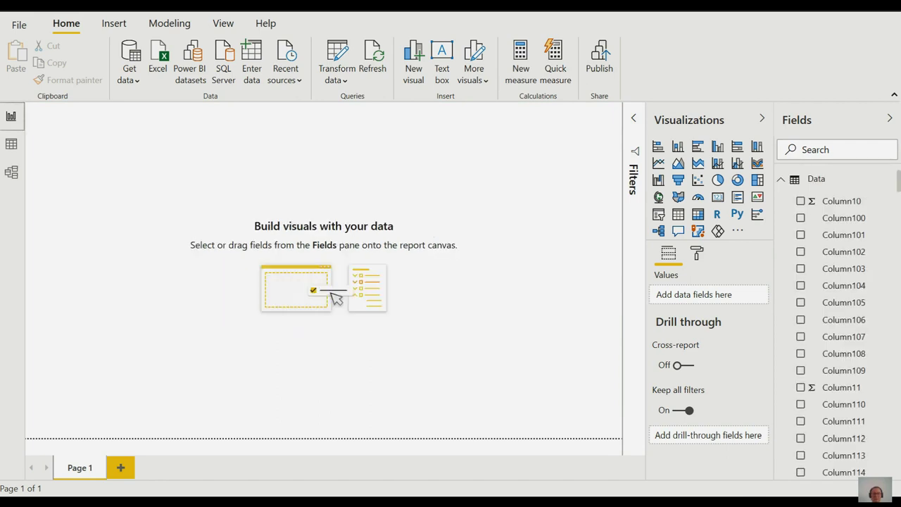
pyautogui.click(11, 144)
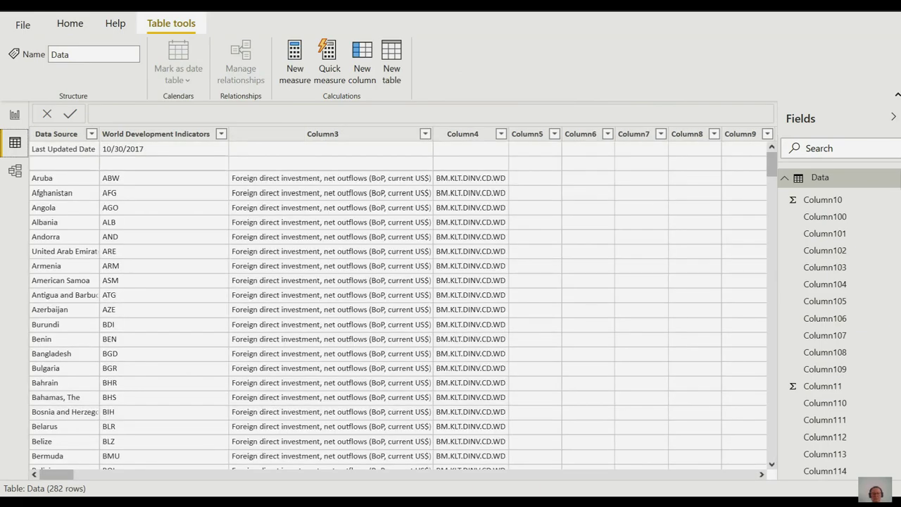
# Step: Scroll through the Data table's rows and columns, then go to the File menu
pyautogui.moveTo(772, 161); pyautogui.dragTo(772, 229)
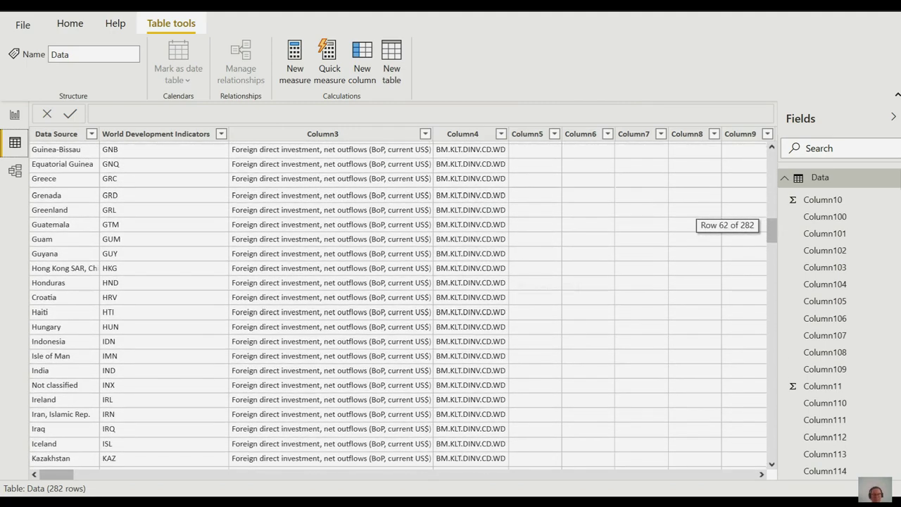
pyautogui.moveTo(771, 229); pyautogui.dragTo(772, 152)
pyautogui.hscroll(3, 401, 303)
pyautogui.hscroll(3, 401, 303)
pyautogui.hscroll(-8, 401, 303)
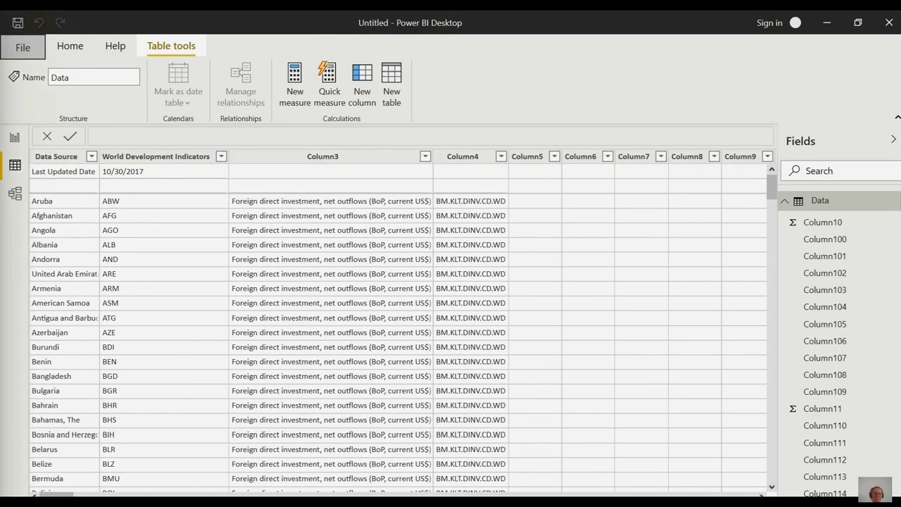
pyautogui.click(22, 47)
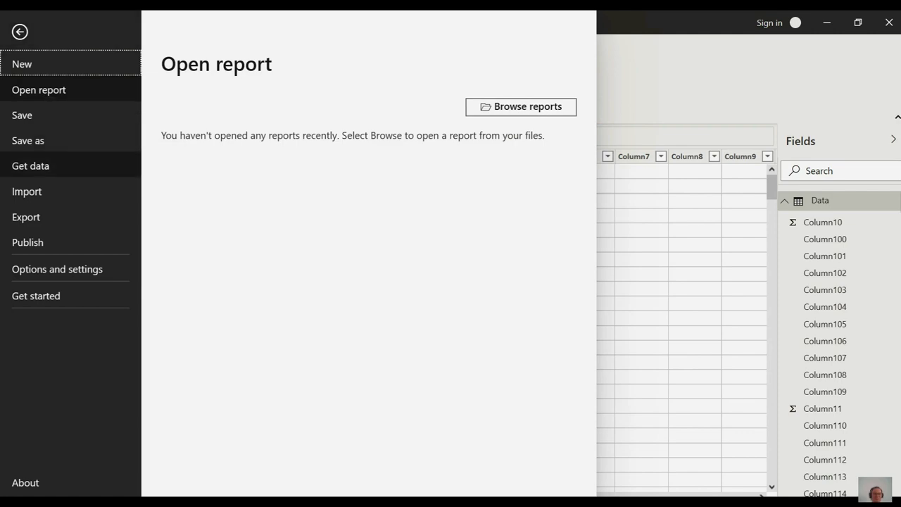
pyautogui.click(31, 166)
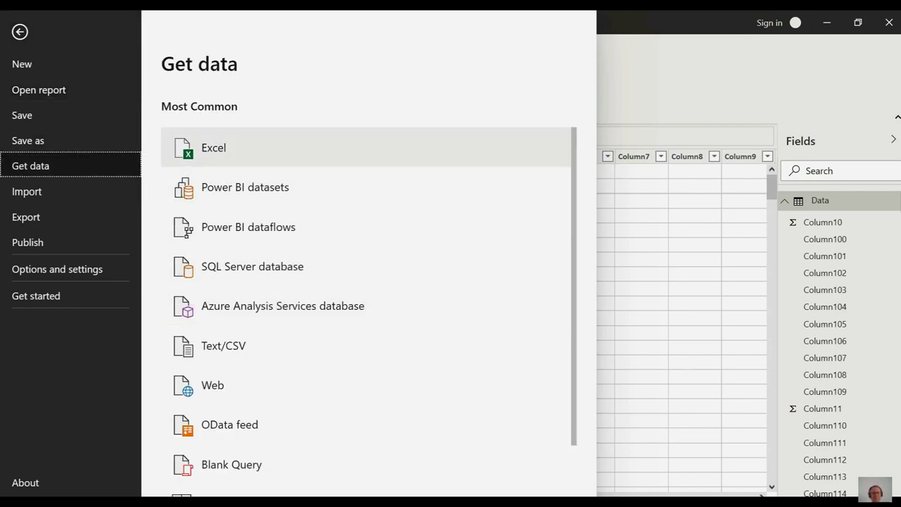
pyautogui.click(214, 148)
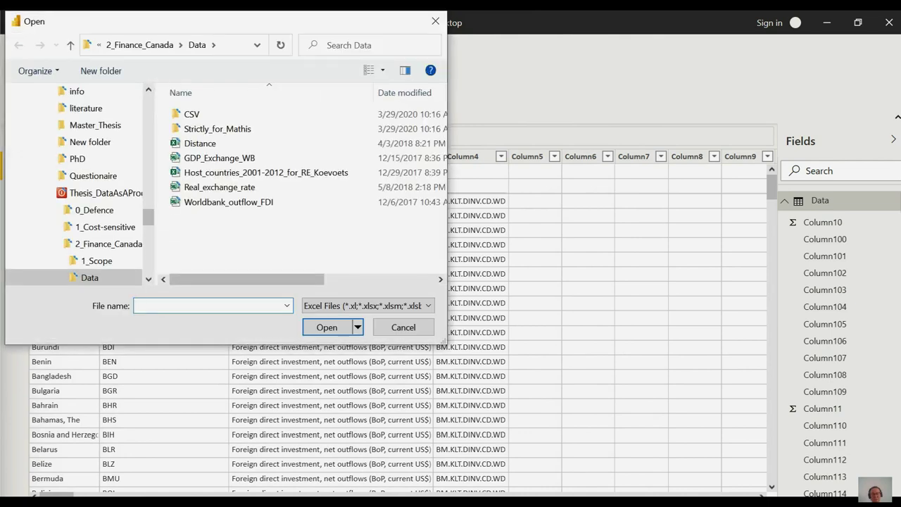
pyautogui.doubleClick(266, 173)
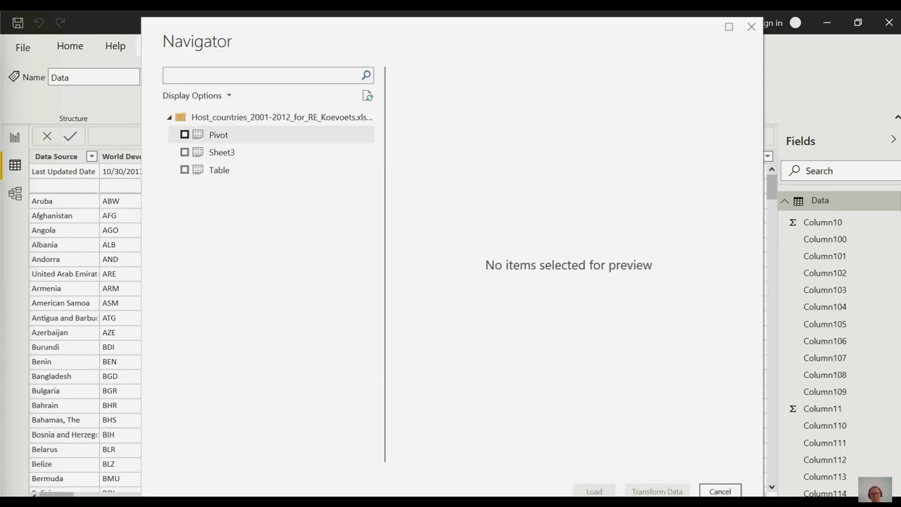
pyautogui.click(184, 170)
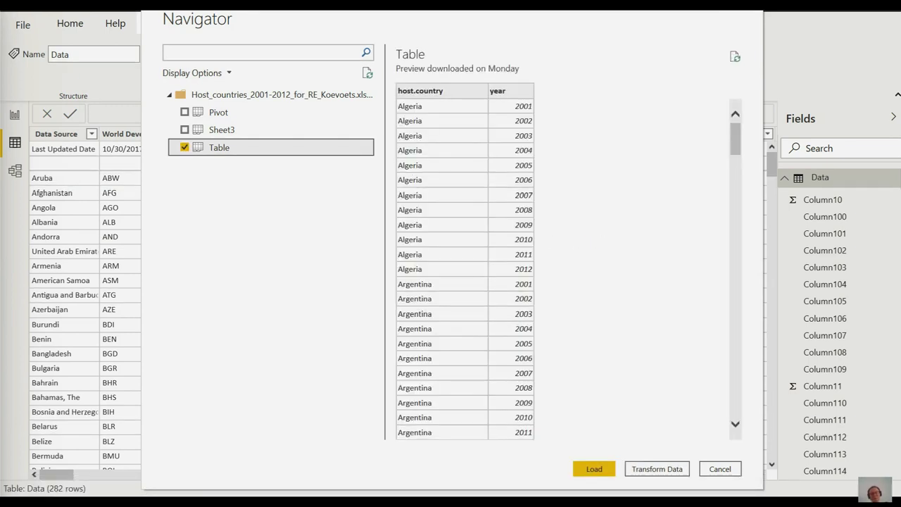
pyautogui.click(221, 130)
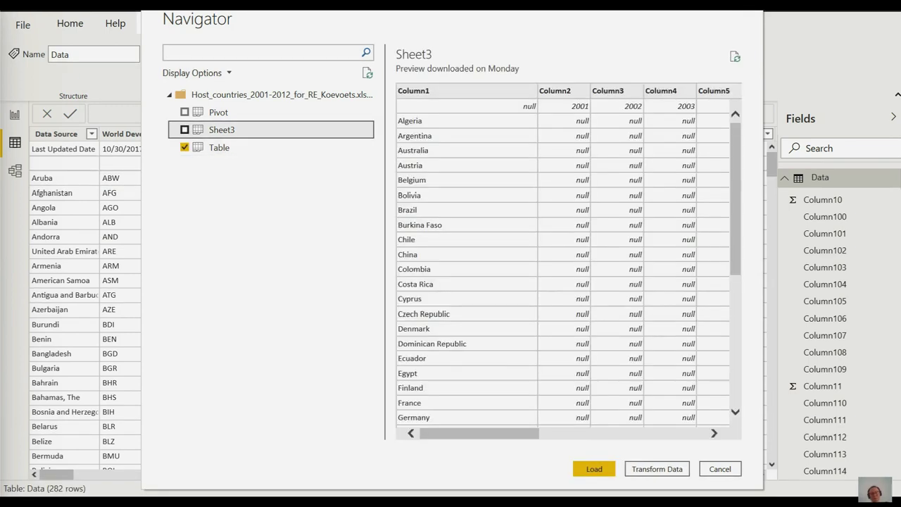
pyautogui.click(185, 112)
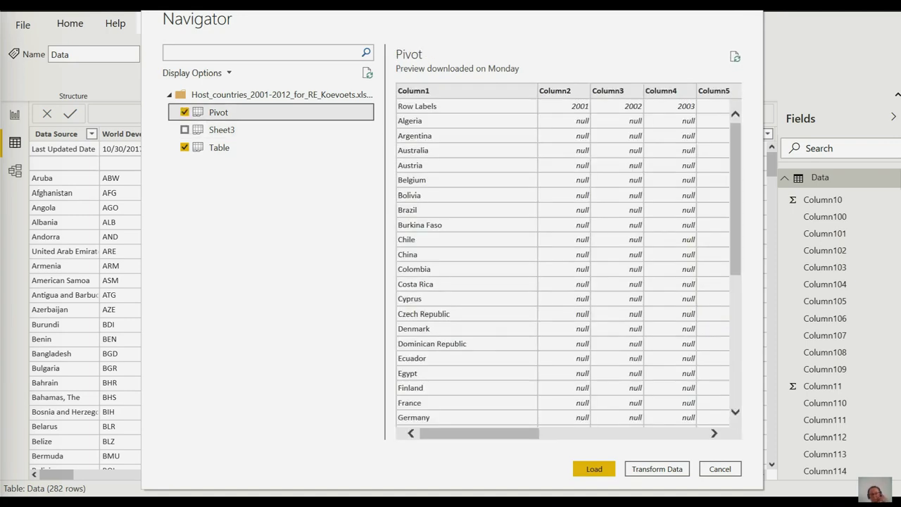
pyautogui.click(594, 469)
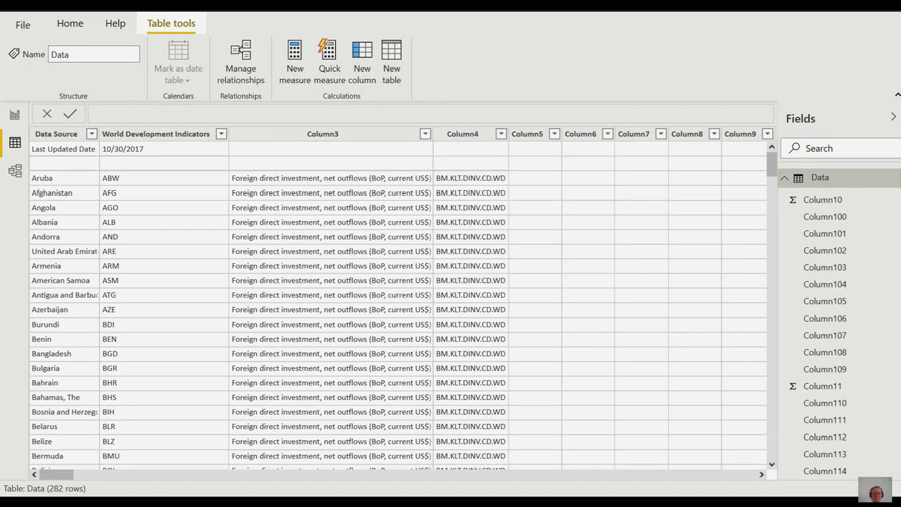
pyautogui.scroll(-5, 403, 299)
pyautogui.hscroll(10, 403, 298)
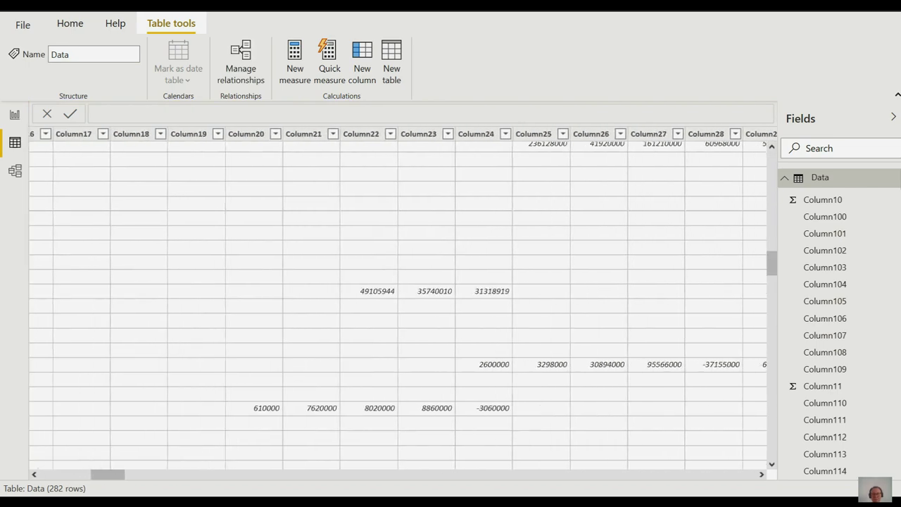
pyautogui.hscroll(8, 403, 299)
pyautogui.scroll(5, 403, 299)
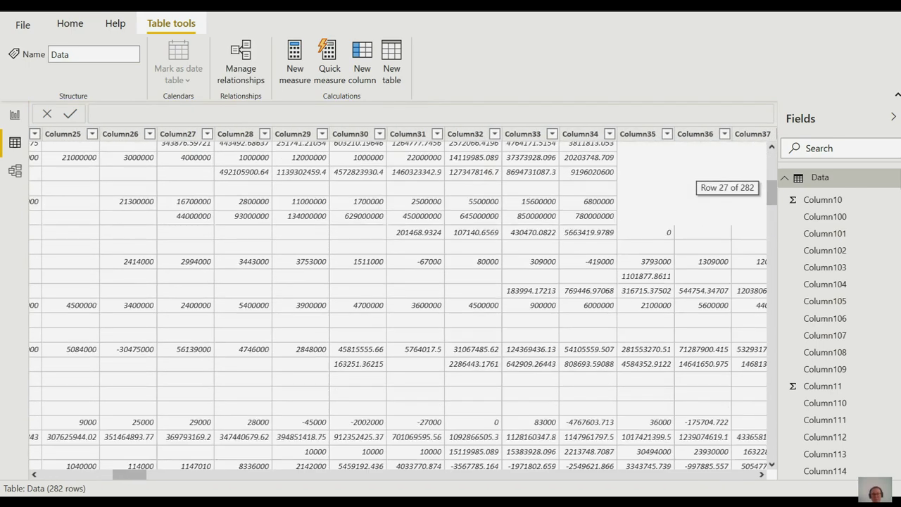
pyautogui.scroll(8, 402, 303)
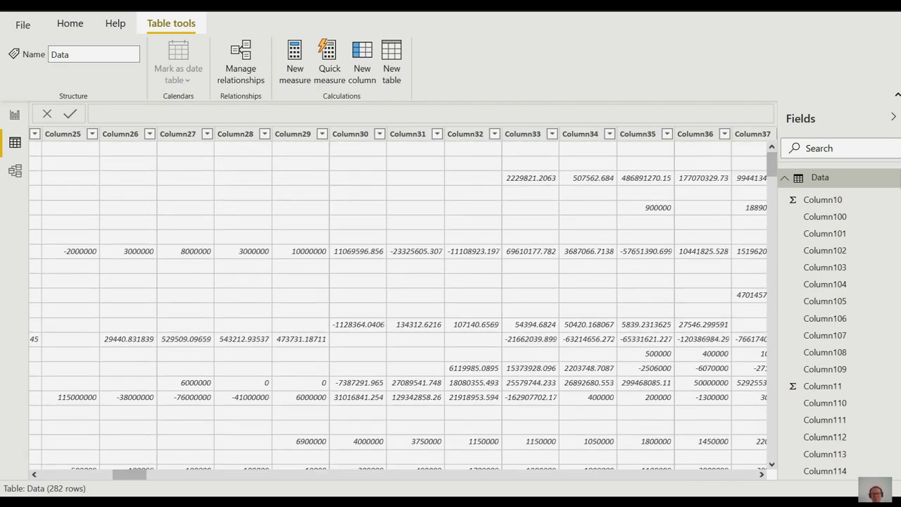
pyautogui.hscroll(-2, 403, 298)
pyautogui.hscroll(-15, 398, 298)
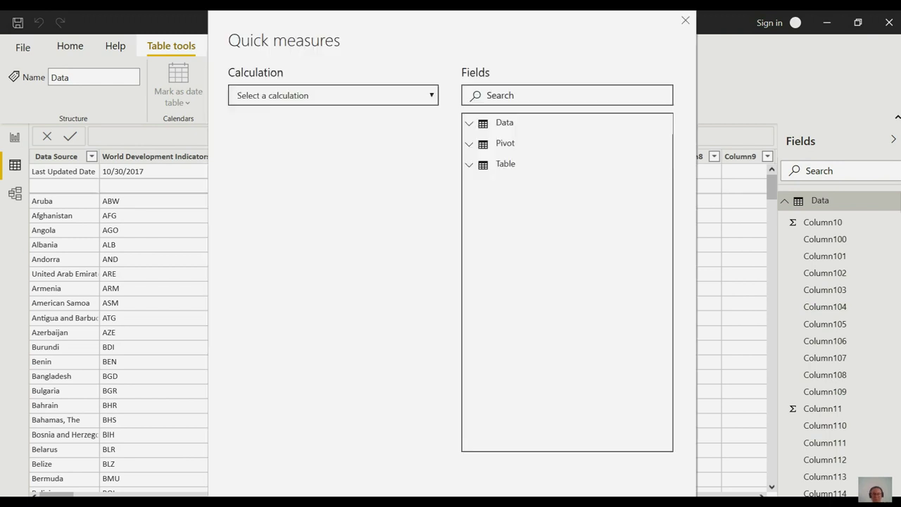
pyautogui.click(469, 123)
pyautogui.click(469, 122)
pyautogui.scroll(-1, 567, 282)
pyautogui.scroll(-3, 567, 282)
pyautogui.scroll(-5, 567, 281)
pyautogui.scroll(-20, 567, 282)
pyautogui.press('Escape')
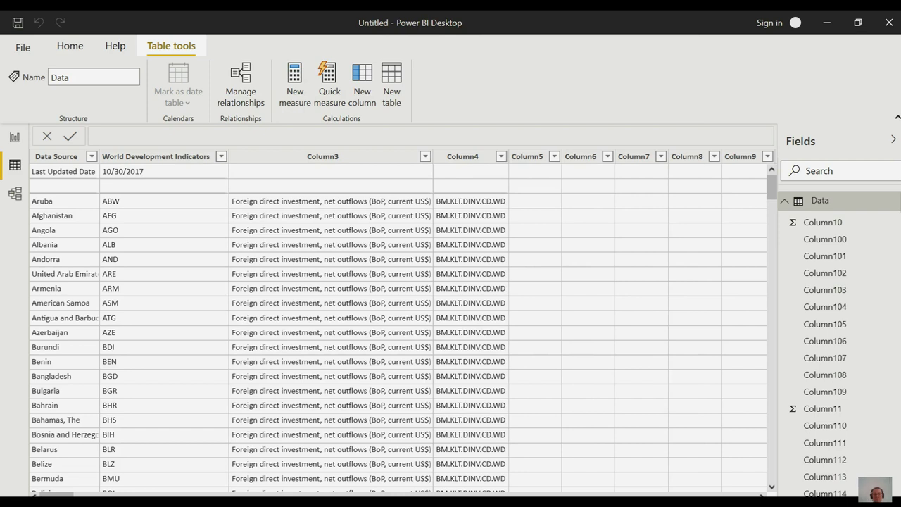
# Step: Add a new column to the Data table and name it Sum
pyautogui.click(294, 83)
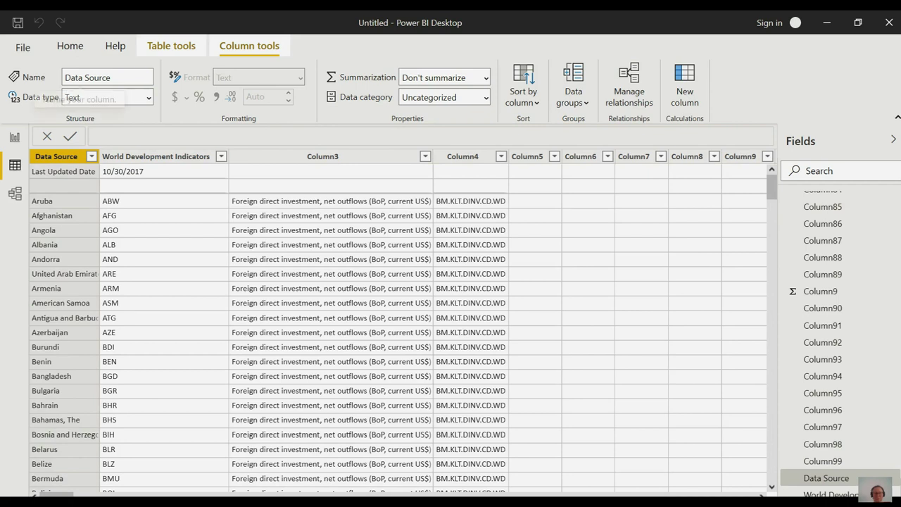
pyautogui.click(88, 78)
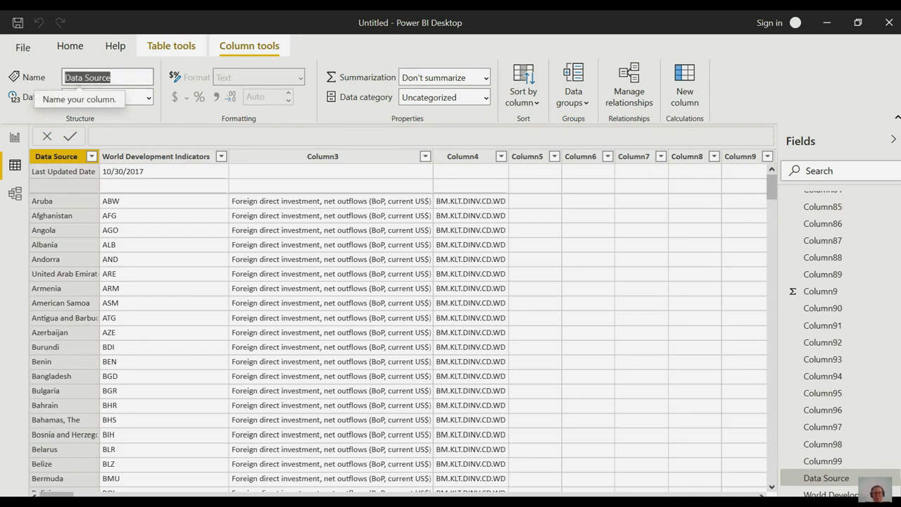
pyautogui.write('2010')
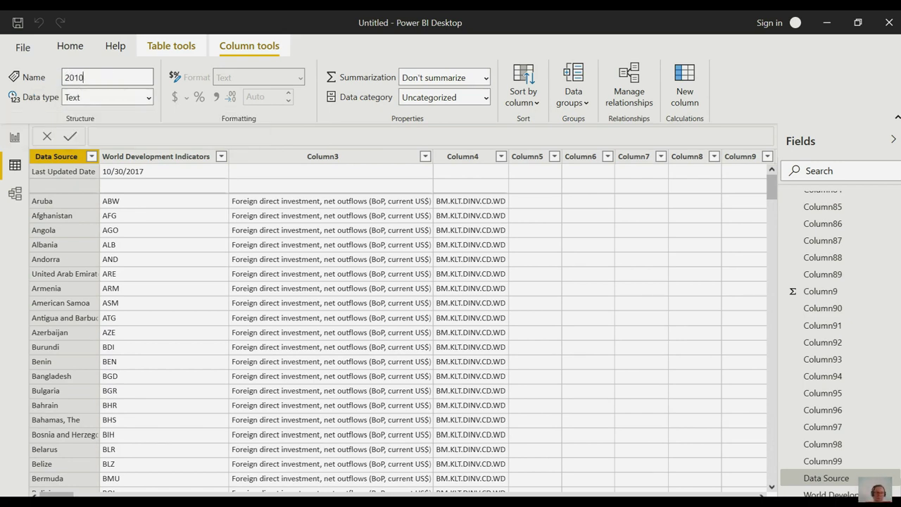
pyautogui.press('Tab')
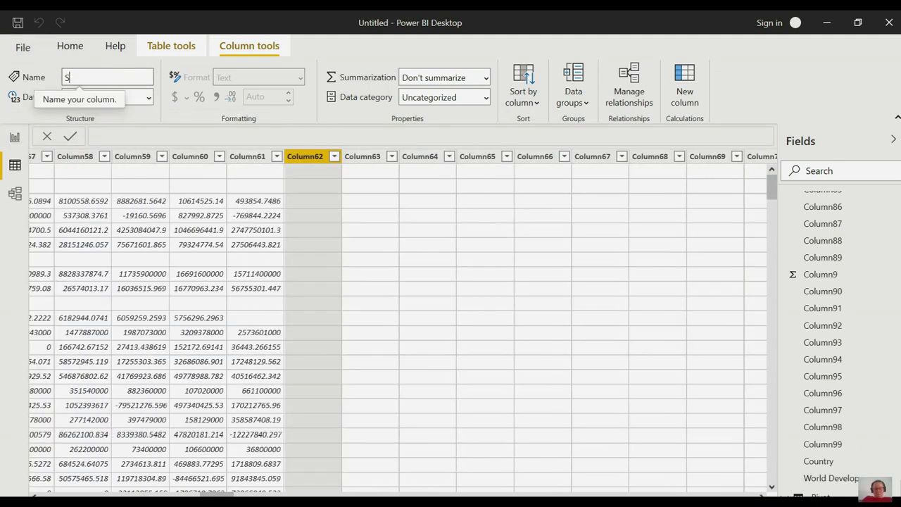
pyautogui.write('um')
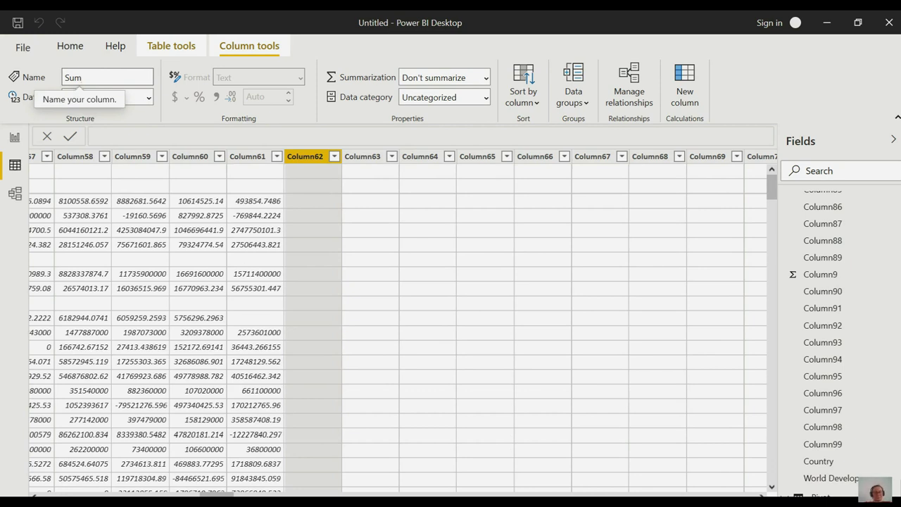
# Step: Make Sum a Decimal number column summarized by Average
pyautogui.click(106, 98)
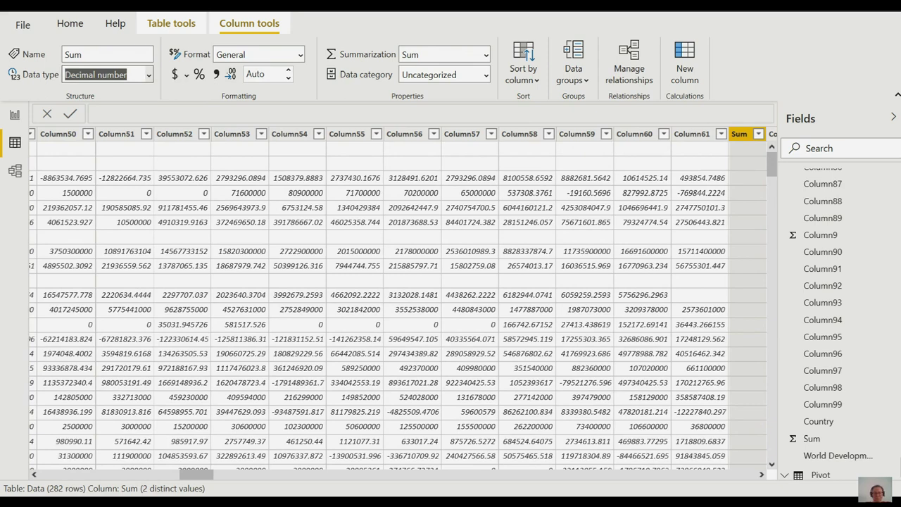
pyautogui.click(34, 475)
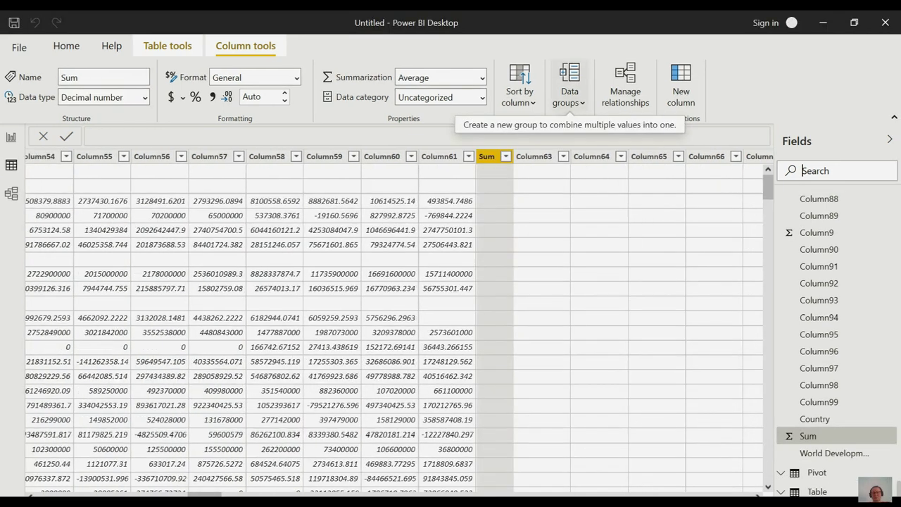
pyautogui.click(569, 88)
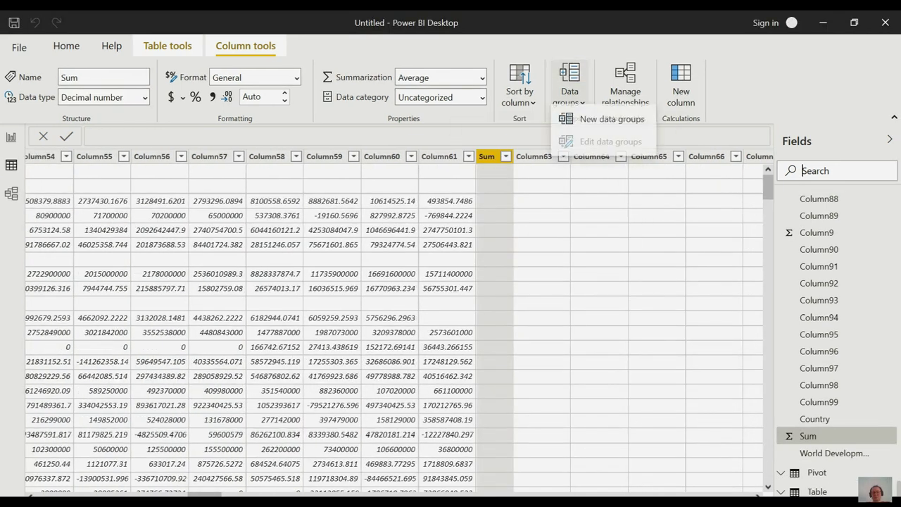
pyautogui.click(612, 126)
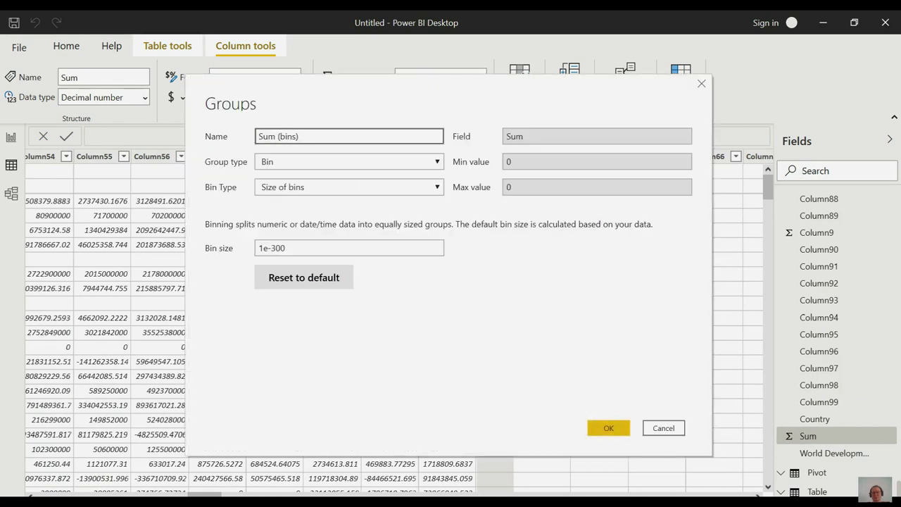
pyautogui.press('Escape')
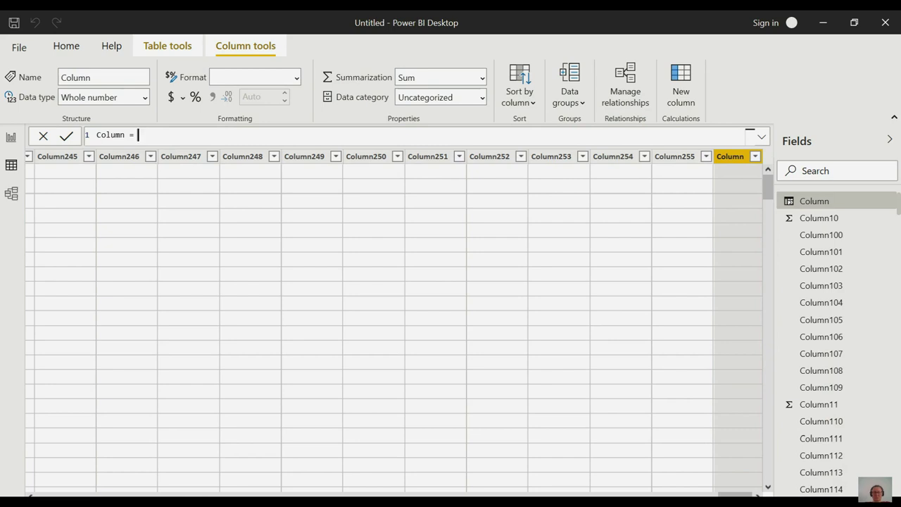
# Step: Define the Sum60_40 column as Data[Column60] + Data[Column40], then go to the model view
pyautogui.doubleClick(109, 135)
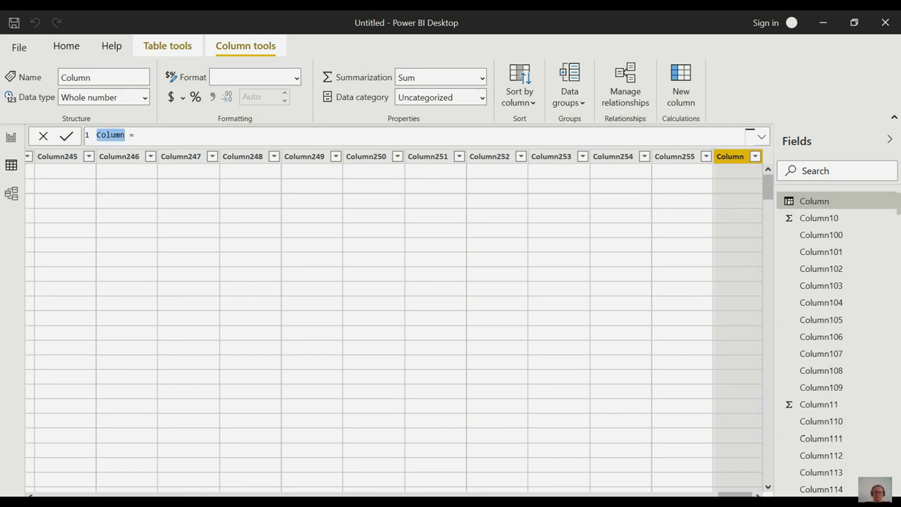
pyautogui.write('Sum = ')
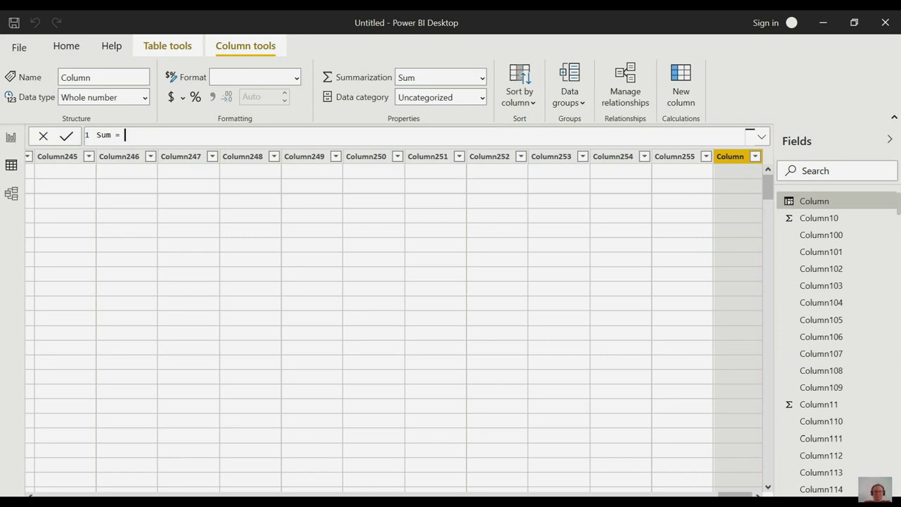
pyautogui.write('C')
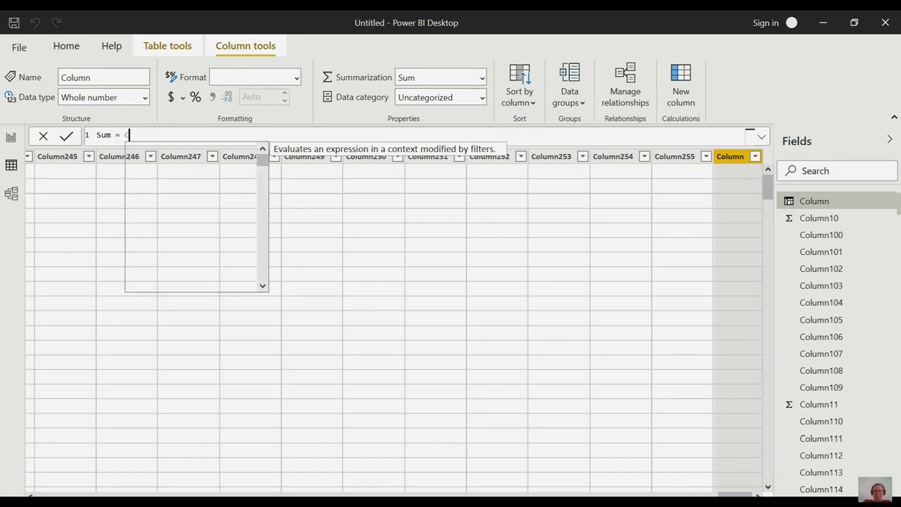
pyautogui.write('ol')
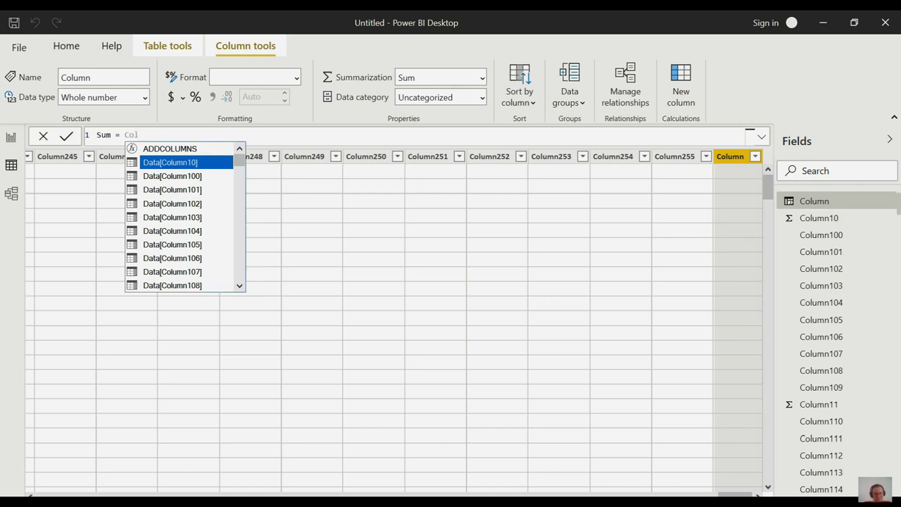
pyautogui.scroll(-1, 184, 216)
pyautogui.scroll(-2, 185, 217)
pyautogui.scroll(-2, 184, 217)
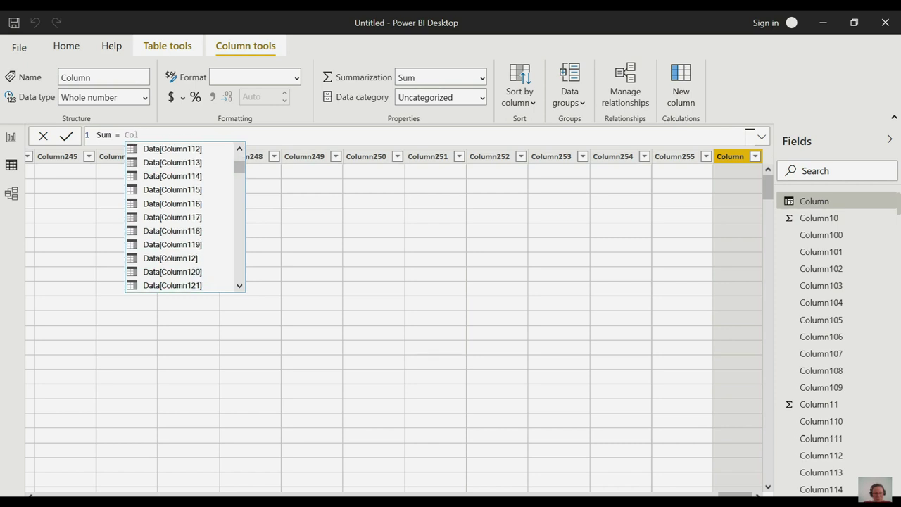
pyautogui.scroll(-1, 185, 217)
pyautogui.scroll(-2, 184, 217)
pyautogui.scroll(-1, 184, 217)
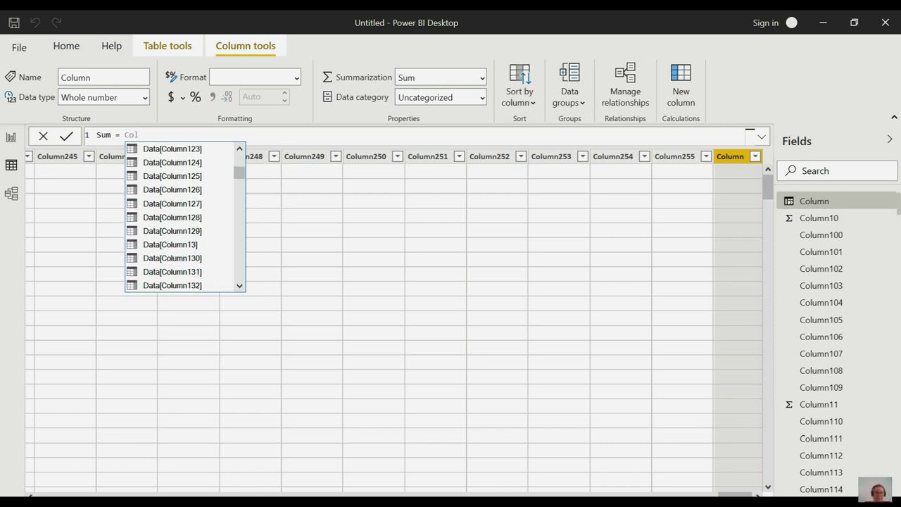
pyautogui.scroll(-2, 184, 217)
pyautogui.scroll(-1, 184, 217)
pyautogui.scroll(1, 185, 216)
pyautogui.scroll(2, 185, 217)
pyautogui.scroll(1, 184, 216)
pyautogui.scroll(-3, 184, 217)
pyautogui.scroll(-2, 185, 217)
pyautogui.scroll(-3, 185, 217)
pyautogui.scroll(-2, 185, 217)
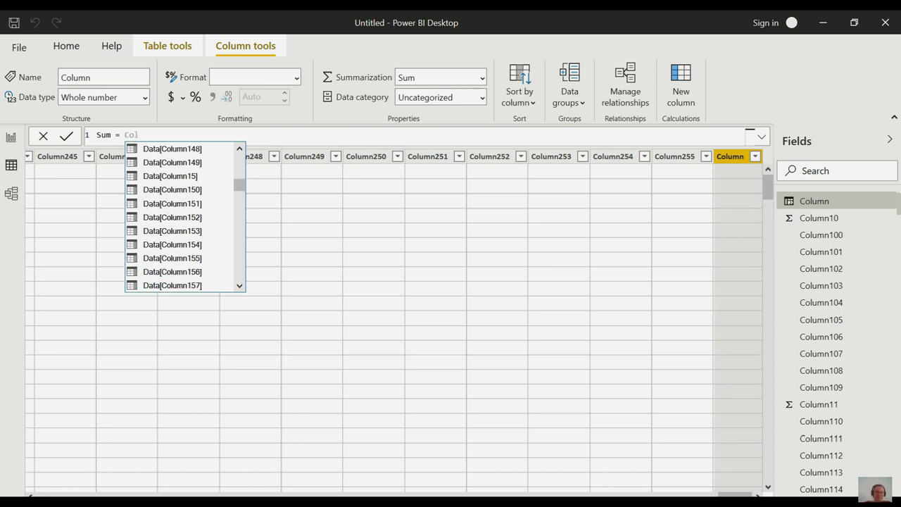
pyautogui.scroll(-1, 185, 217)
pyautogui.scroll(-12, 184, 217)
pyautogui.scroll(-2, 185, 217)
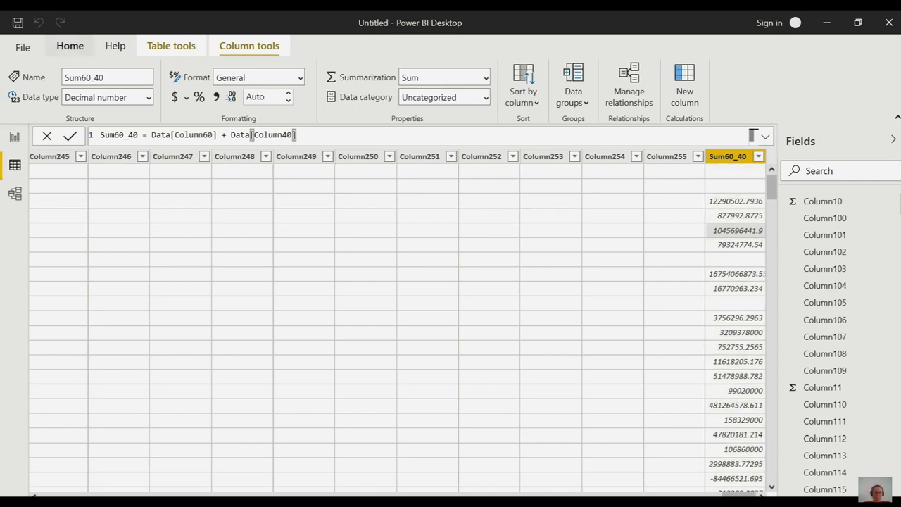
pyautogui.click(70, 46)
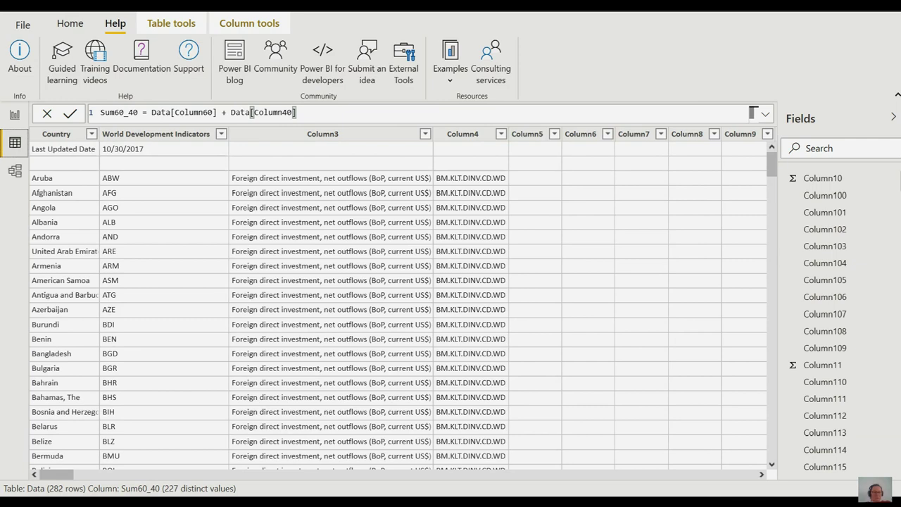
pyautogui.click(15, 171)
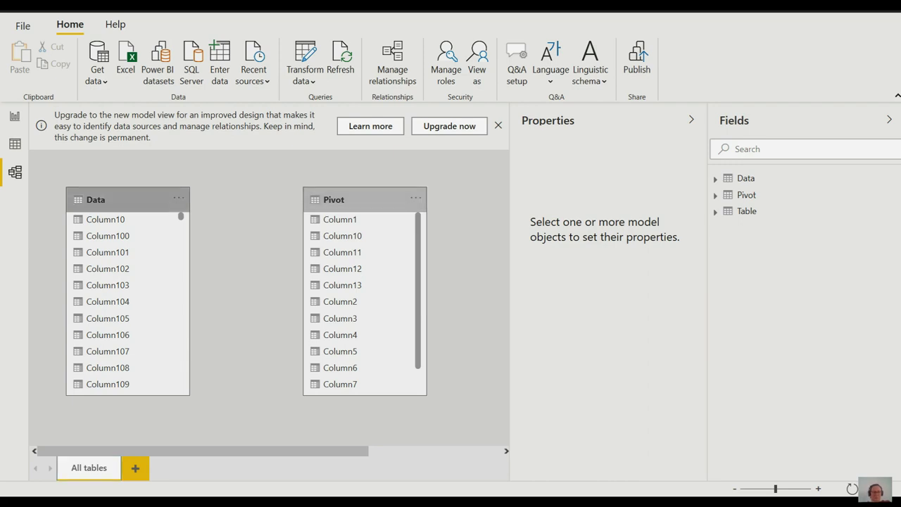
# Step: Open Manage relationships from the Data table's options menu
pyautogui.click(179, 197)
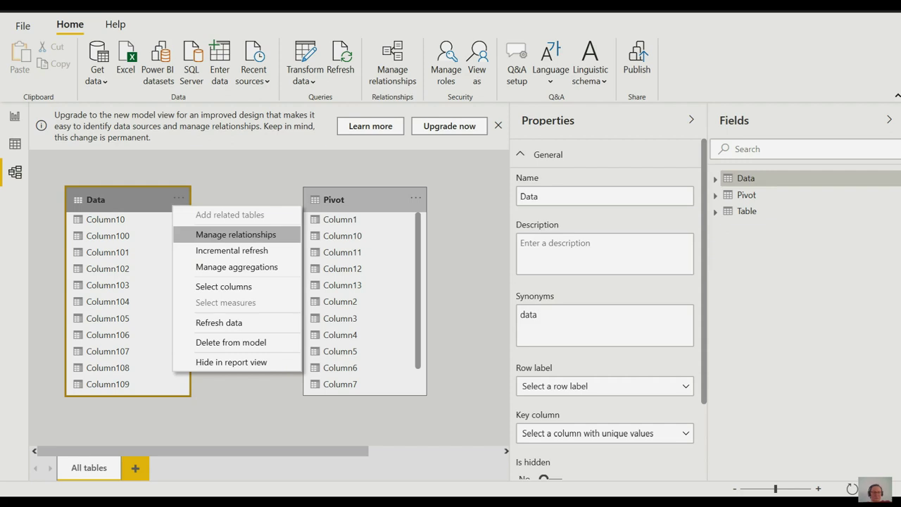
pyautogui.press('Return')
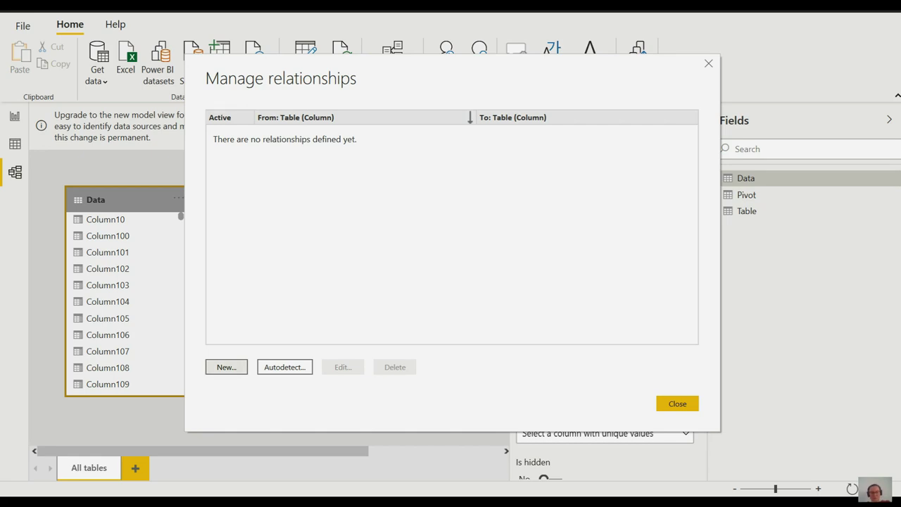
# Step: Create a relationship linking Data's Country to Pivot's Column1, then close the relationships list
pyautogui.click(226, 367)
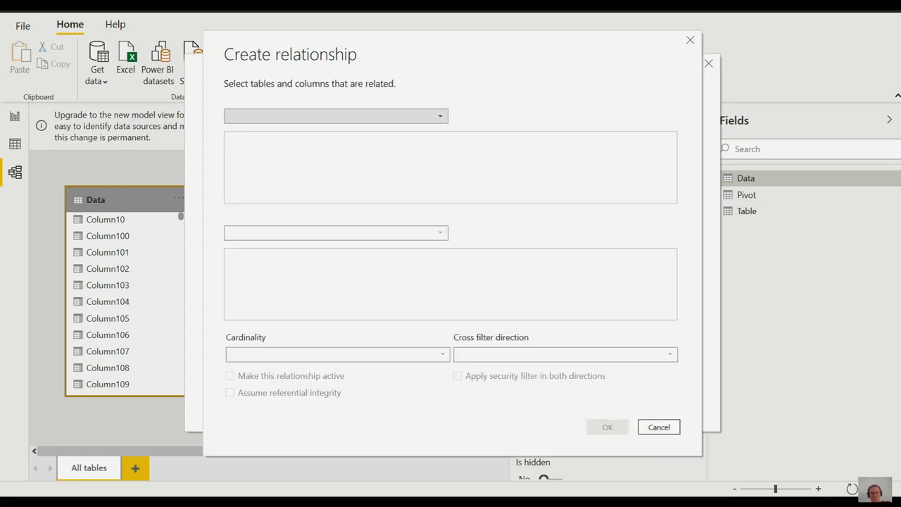
pyautogui.click(335, 117)
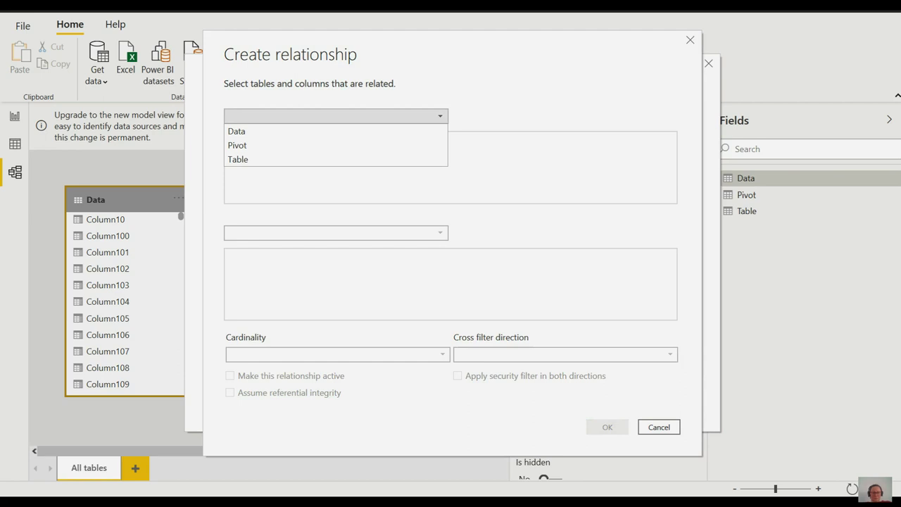
pyautogui.click(237, 131)
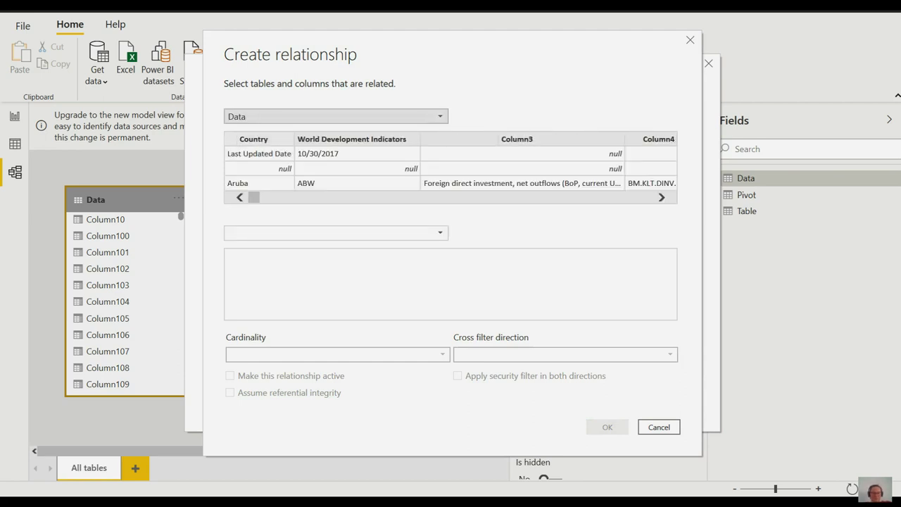
pyautogui.click(253, 139)
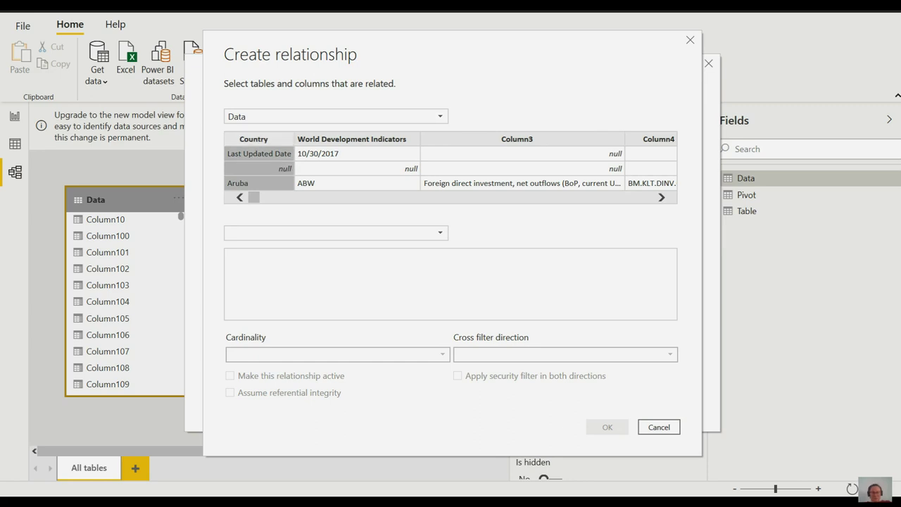
pyautogui.click(336, 232)
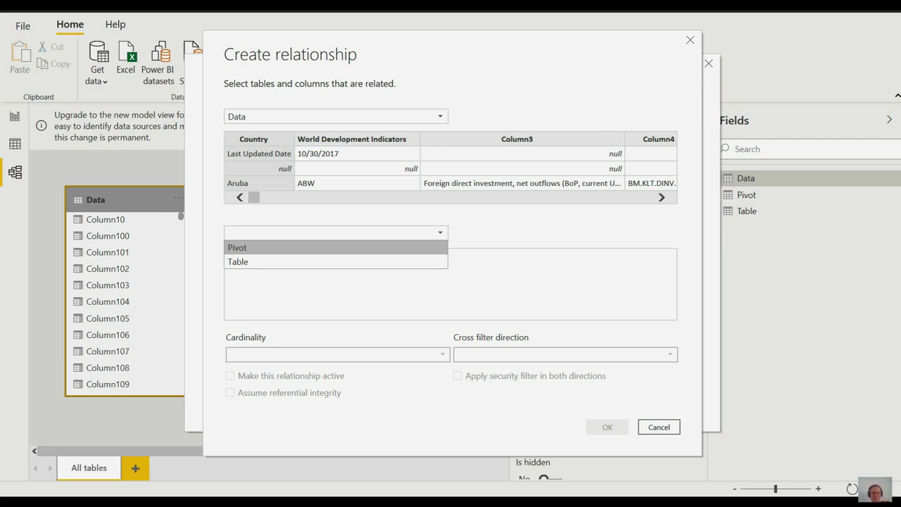
pyautogui.click(237, 247)
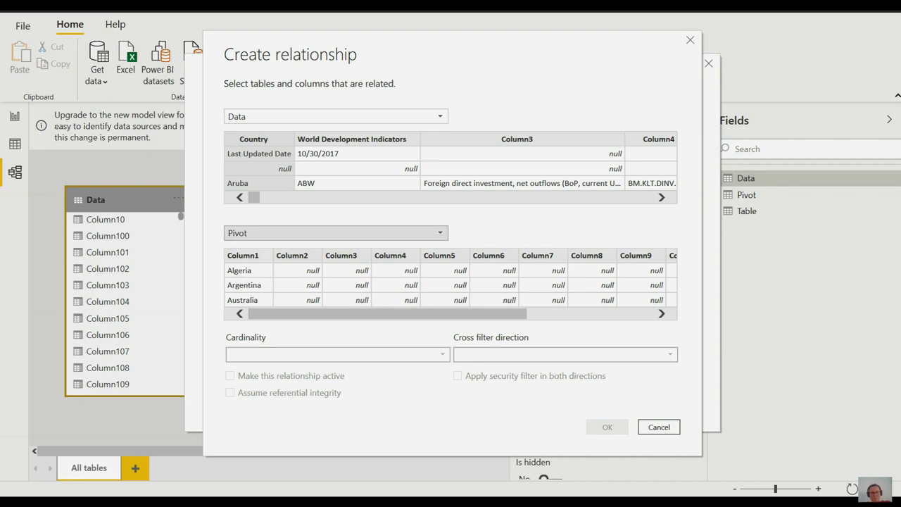
pyautogui.click(248, 284)
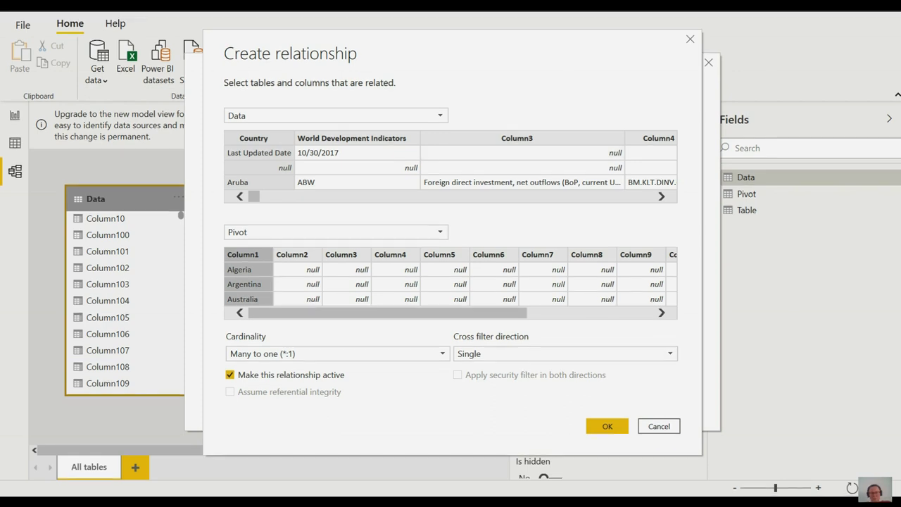
pyautogui.click(607, 427)
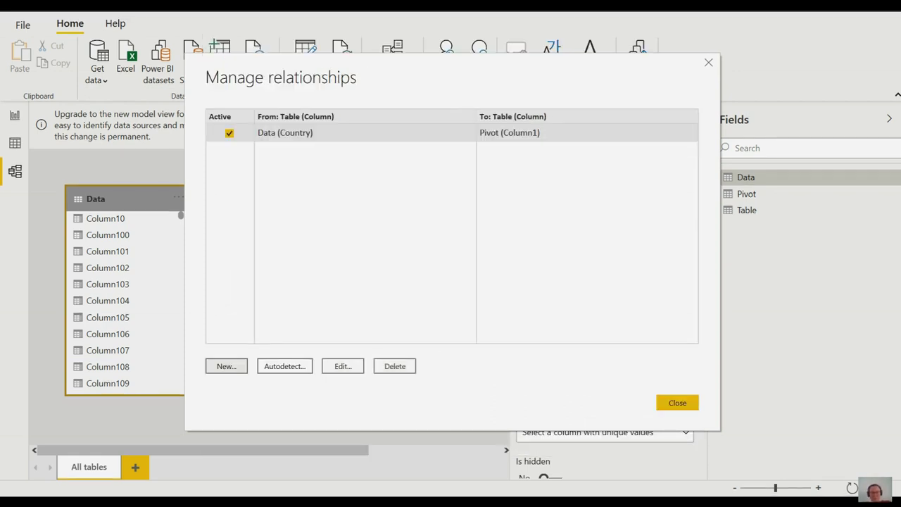
pyautogui.click(677, 403)
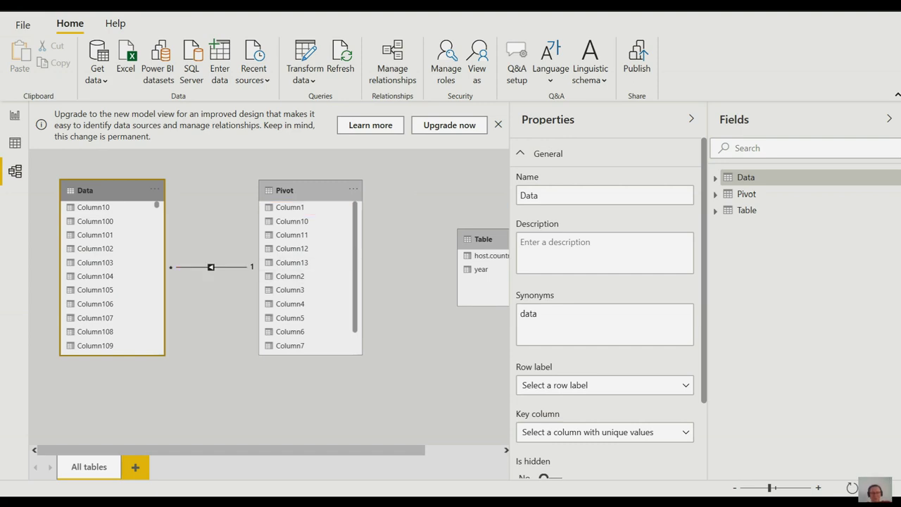
# Step: Review the Table, Pivot and Data tables in the model diagram, then return to the data view
pyautogui.hscroll(3, 268, 296)
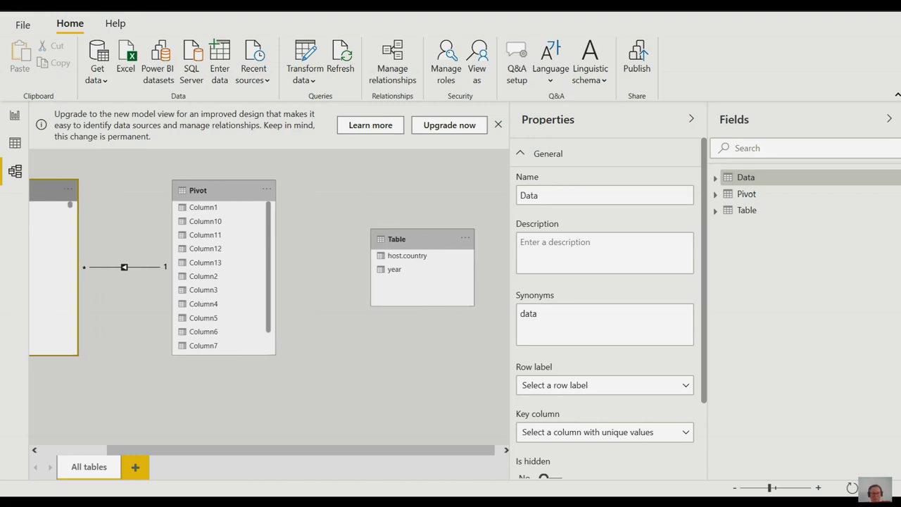
pyautogui.hscroll(1, 408, 255)
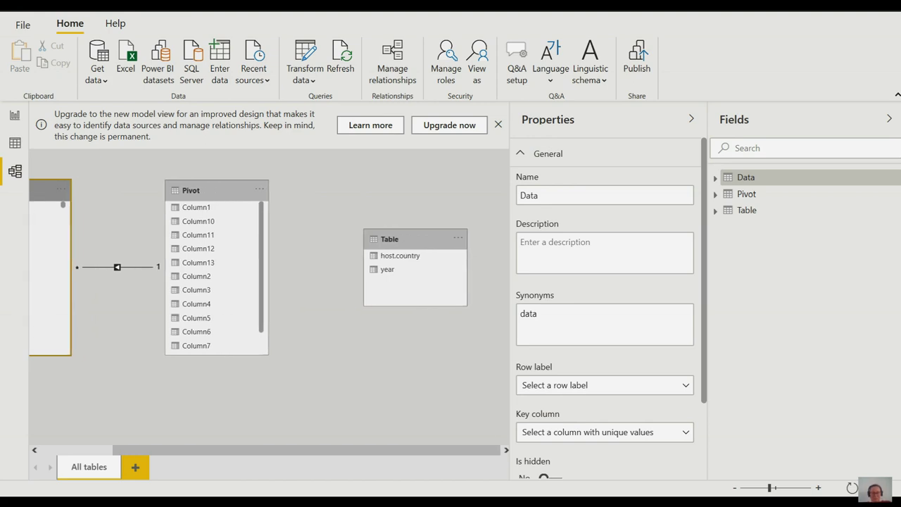
pyautogui.click(422, 240)
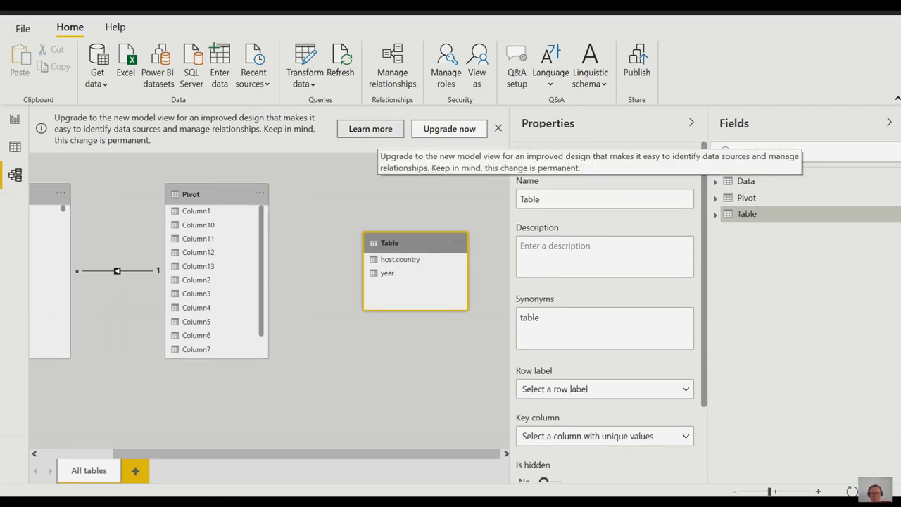
pyautogui.hscroll(-1, 395, 260)
pyautogui.hscroll(-5, 394, 259)
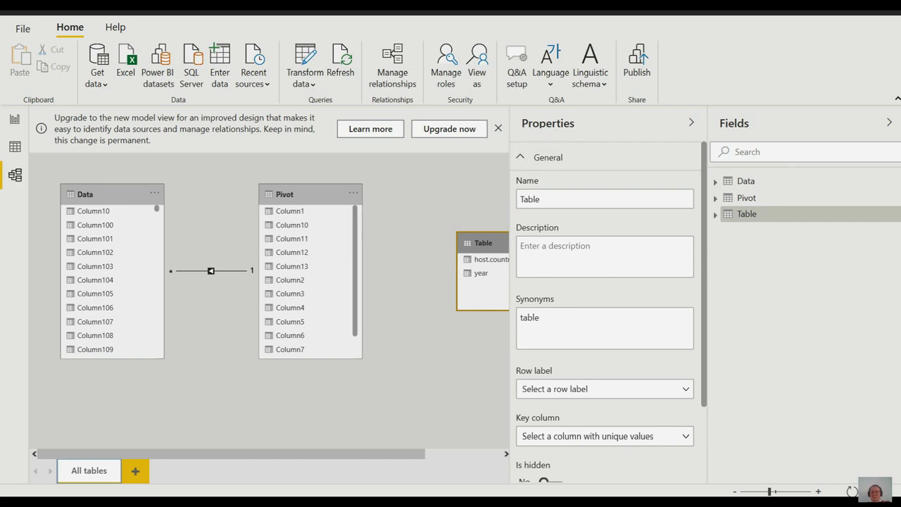
pyautogui.click(747, 198)
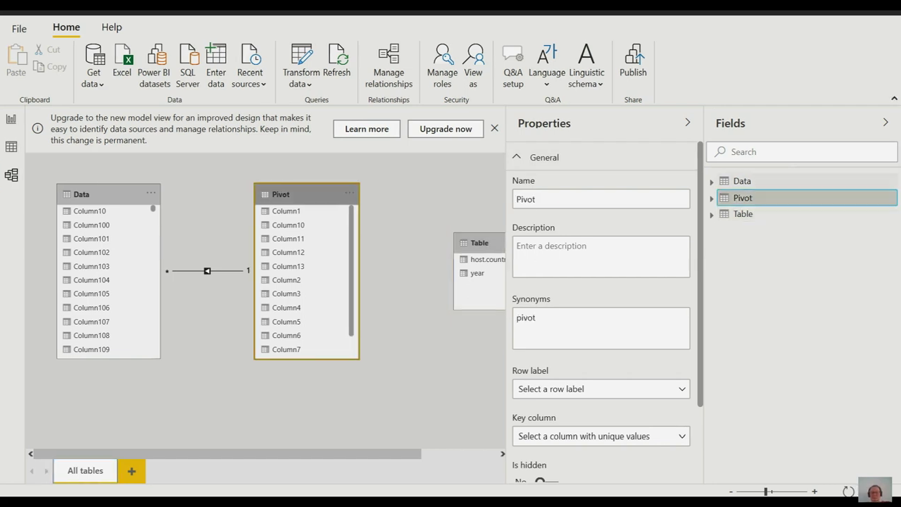
pyautogui.click(742, 181)
pyautogui.click(743, 213)
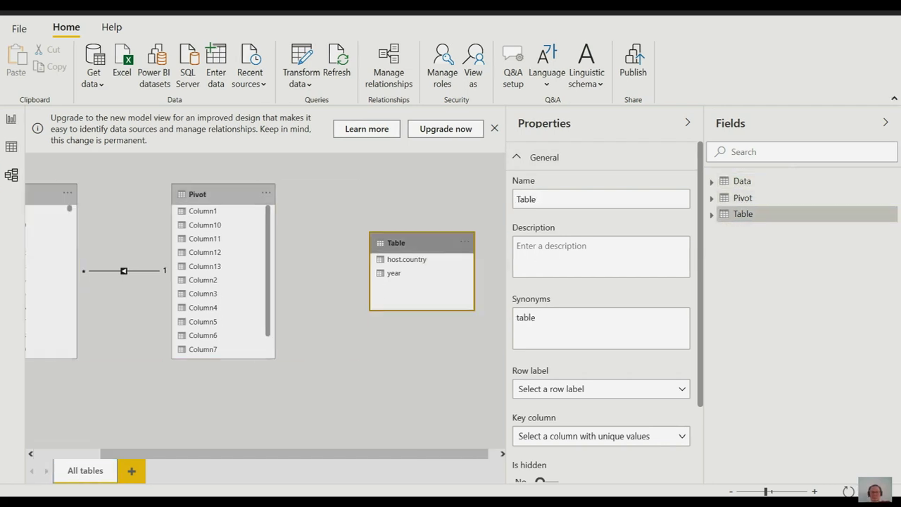
pyautogui.click(743, 198)
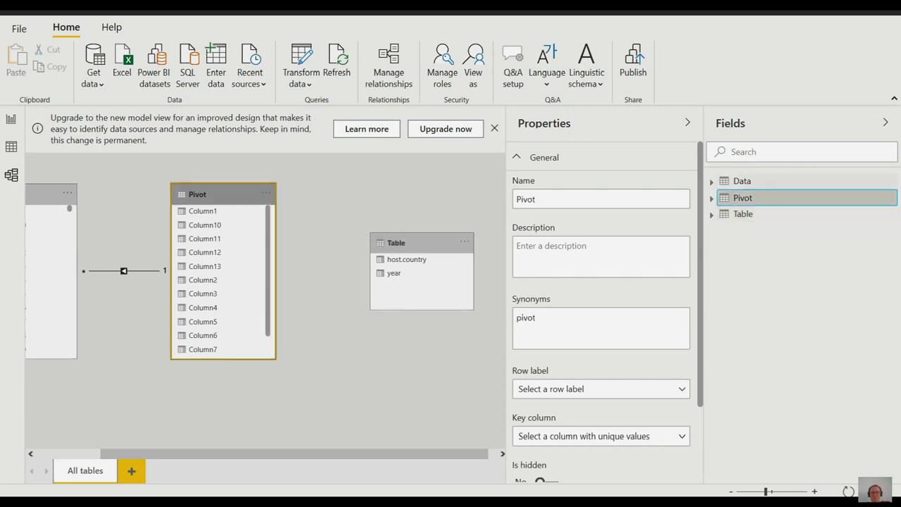
pyautogui.click(742, 181)
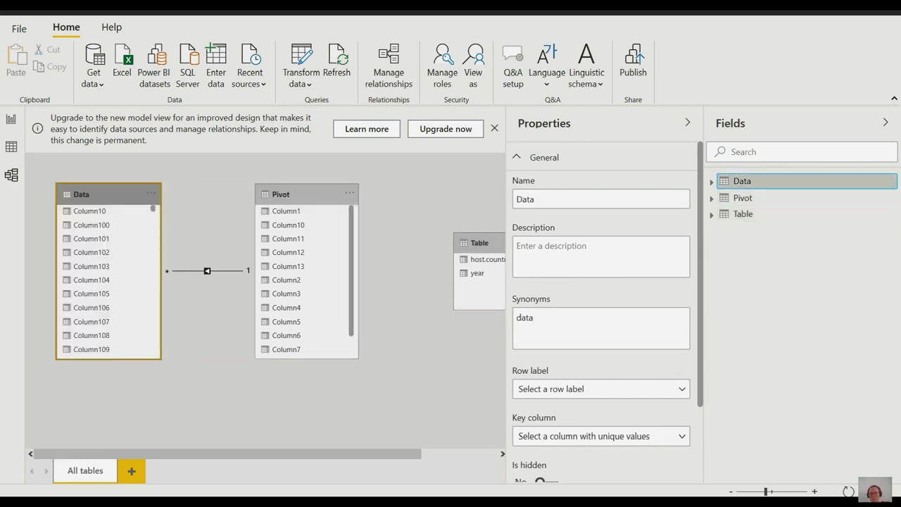
pyautogui.press('Escape')
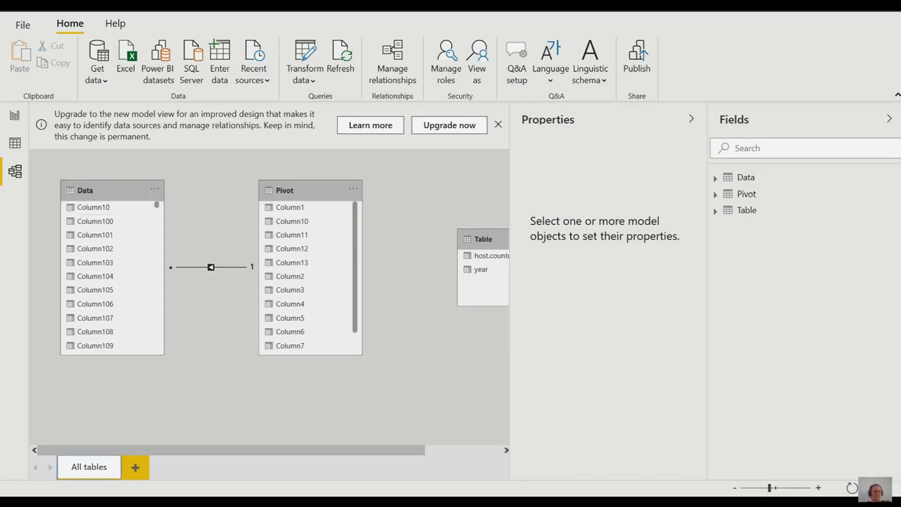
pyautogui.click(15, 142)
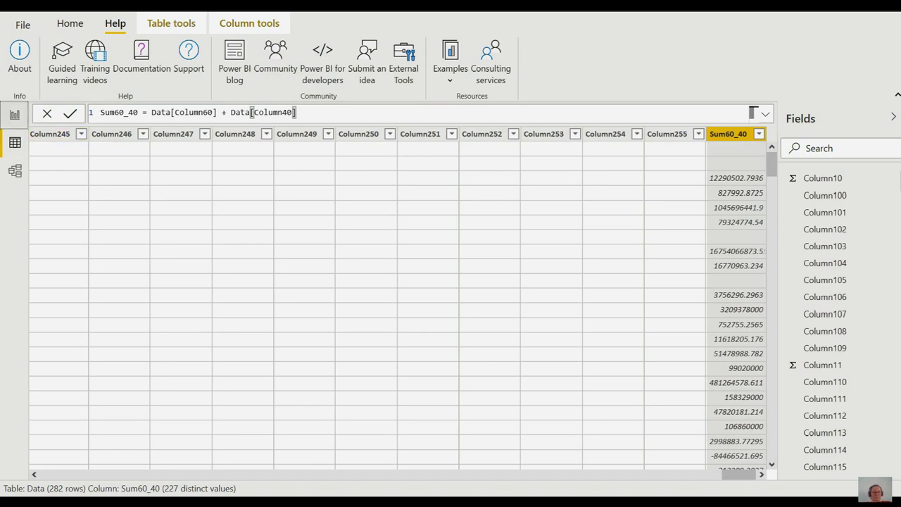
# Step: Switch to the empty report canvas
pyautogui.click(15, 115)
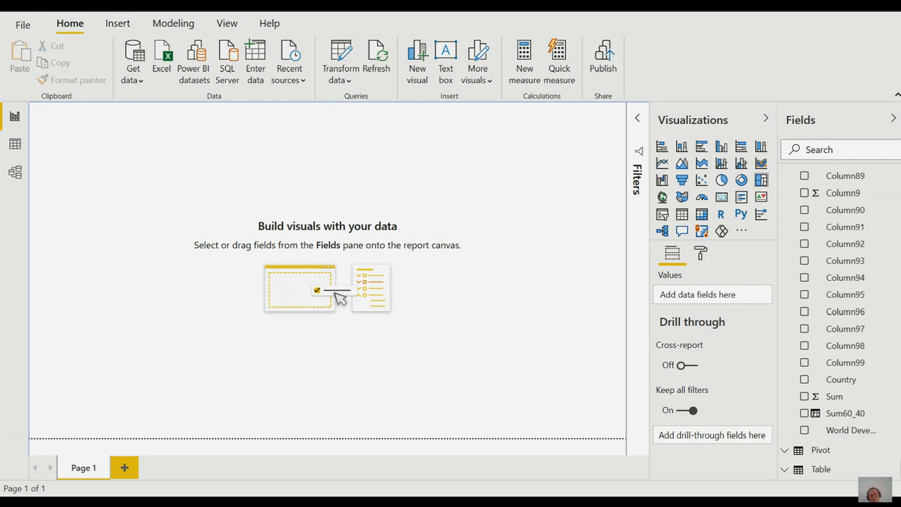
pyautogui.click(761, 180)
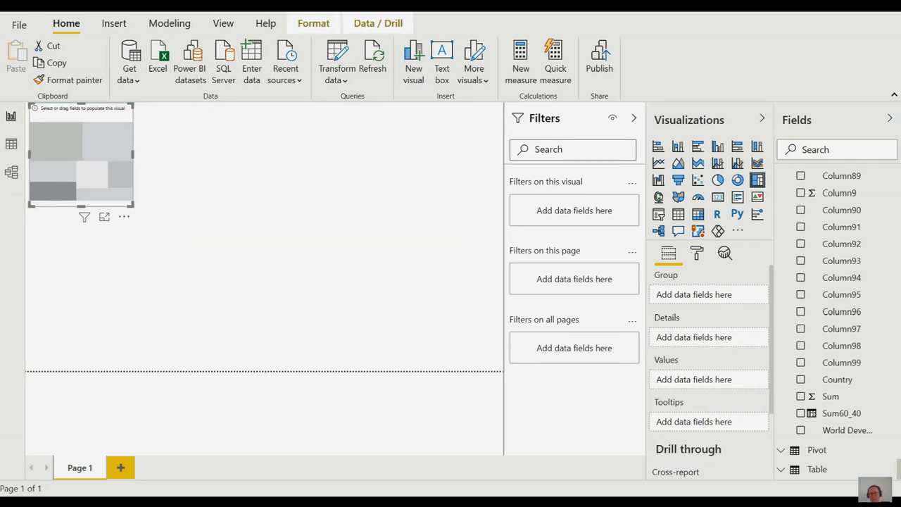
pyautogui.scroll(5, 838, 324)
pyautogui.scroll(15, 837, 324)
pyautogui.scroll(10, 838, 324)
pyautogui.scroll(10, 838, 234)
pyautogui.scroll(15, 838, 235)
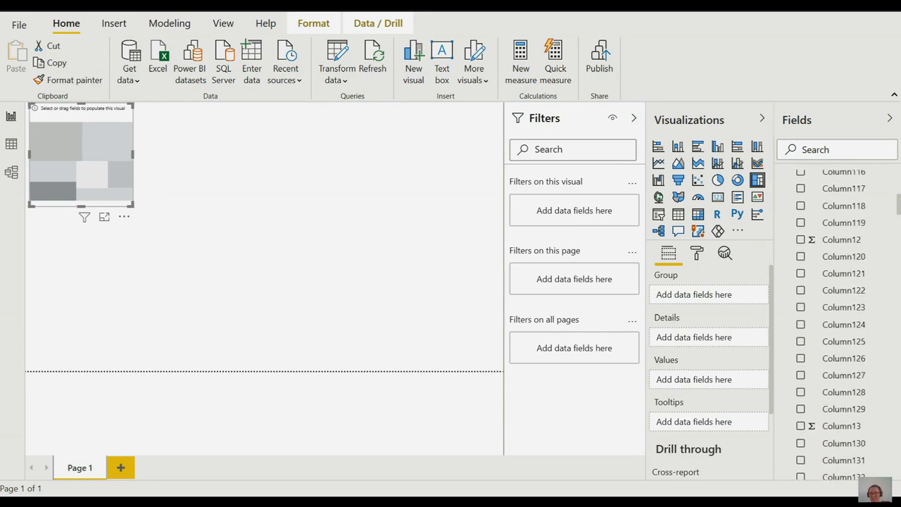
pyautogui.scroll(10, 838, 235)
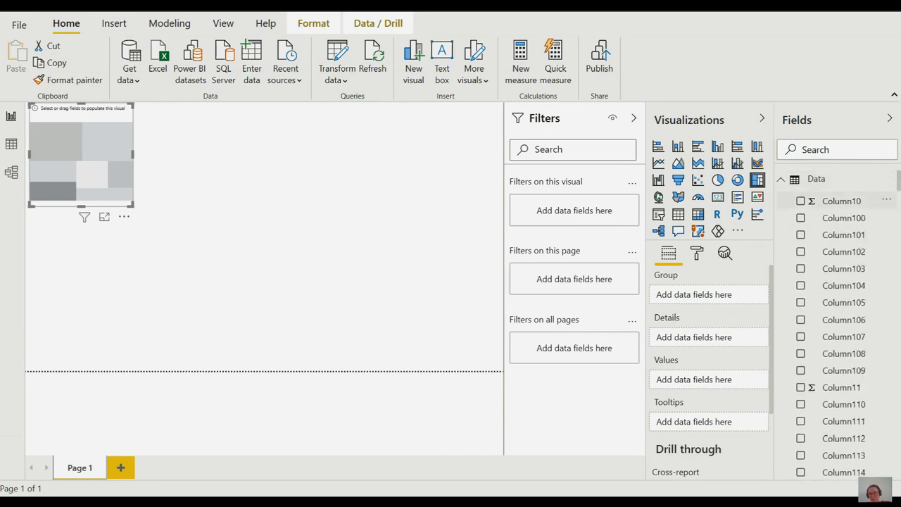
pyautogui.click(801, 201)
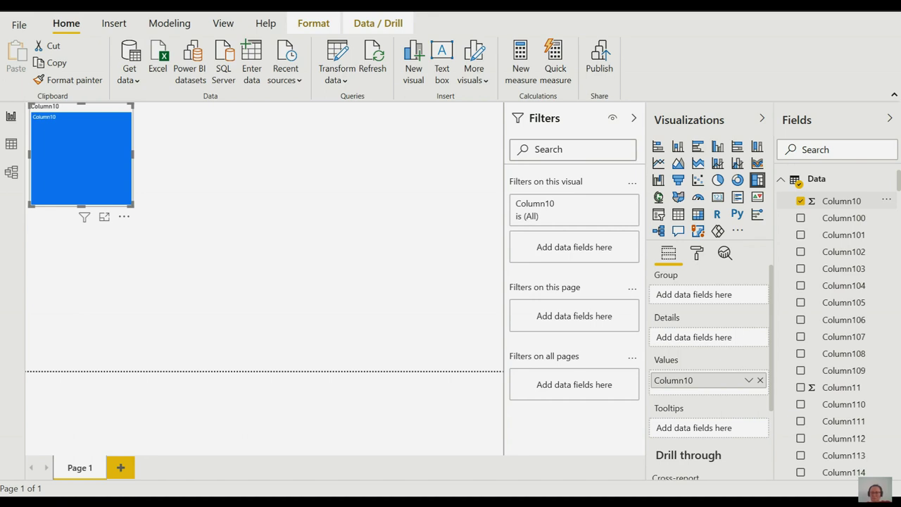
pyautogui.click(800, 387)
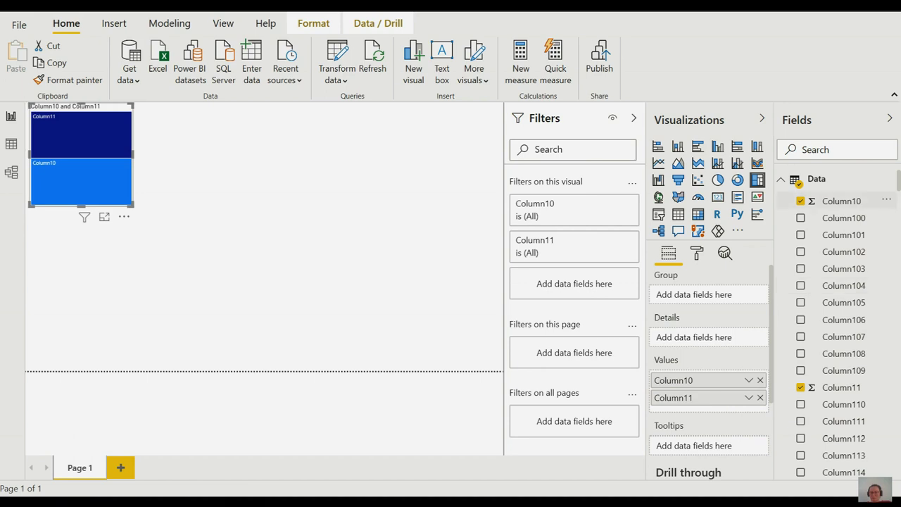
pyautogui.click(801, 201)
pyautogui.click(800, 387)
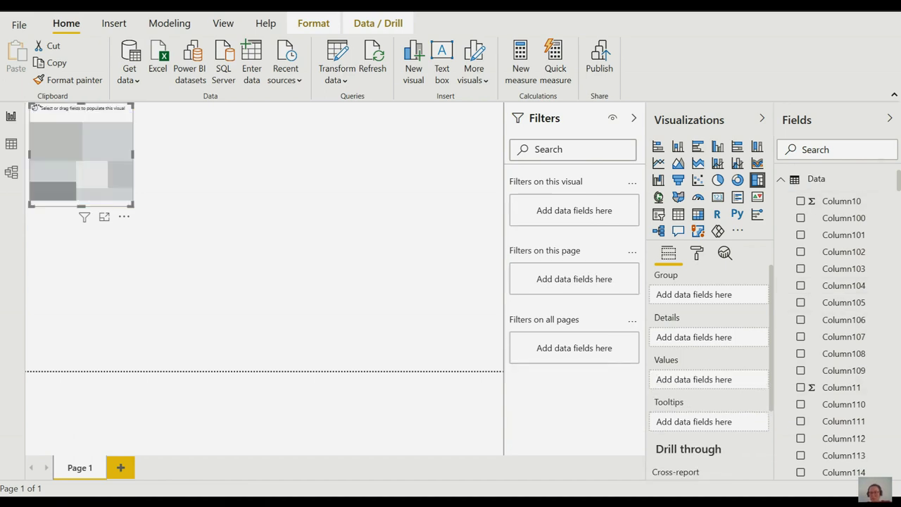
pyautogui.scroll(-10, 838, 324)
pyautogui.scroll(-15, 838, 324)
pyautogui.scroll(-5, 837, 324)
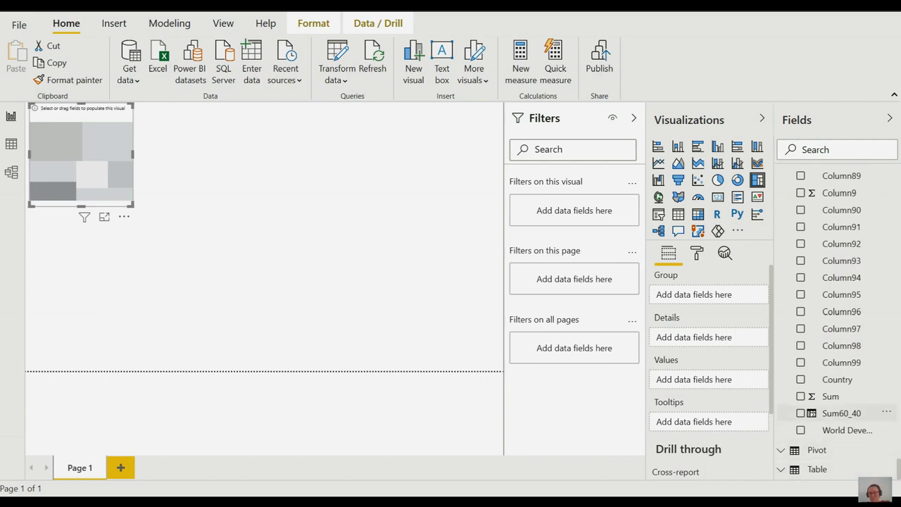
# Step: Add Sum60_40 and Column60 to the visual
pyautogui.click(800, 414)
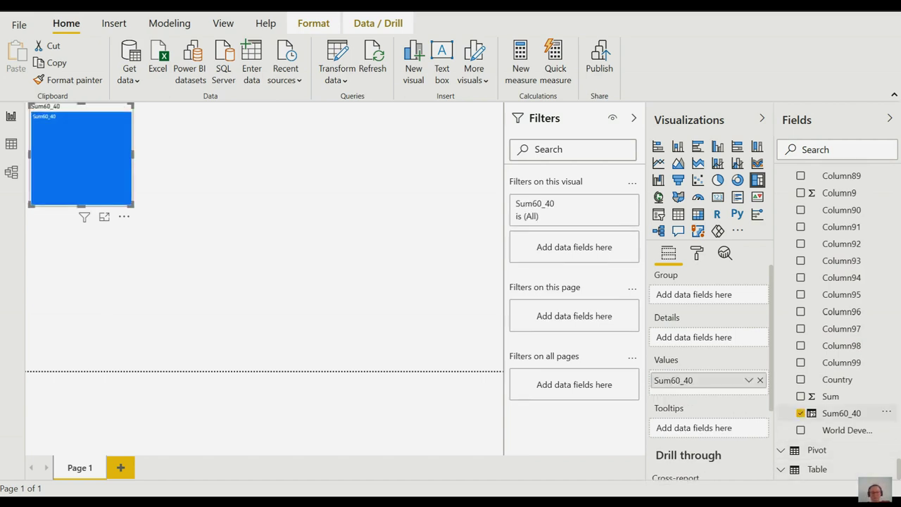
pyautogui.scroll(2, 845, 422)
pyautogui.scroll(5, 845, 422)
pyautogui.scroll(4, 845, 430)
pyautogui.scroll(1, 845, 423)
pyautogui.scroll(3, 844, 388)
pyautogui.scroll(3, 844, 338)
pyautogui.scroll(3, 845, 282)
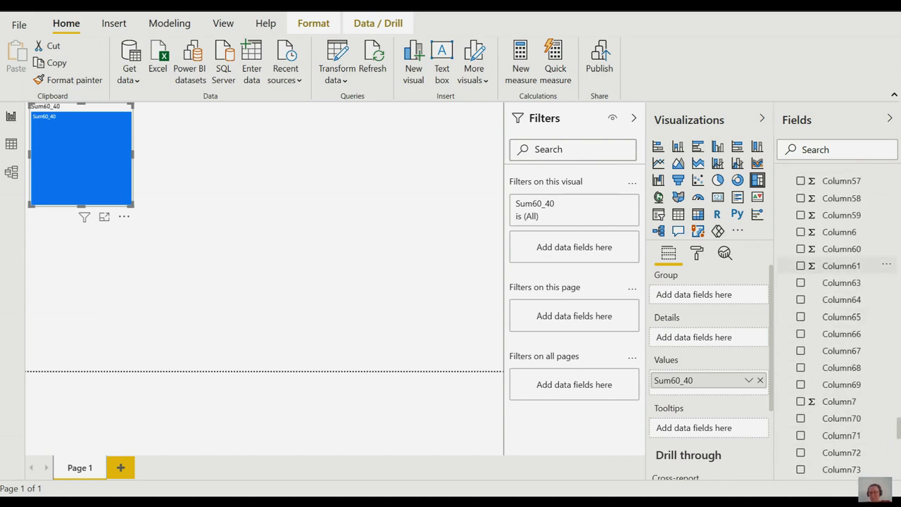
pyautogui.click(800, 248)
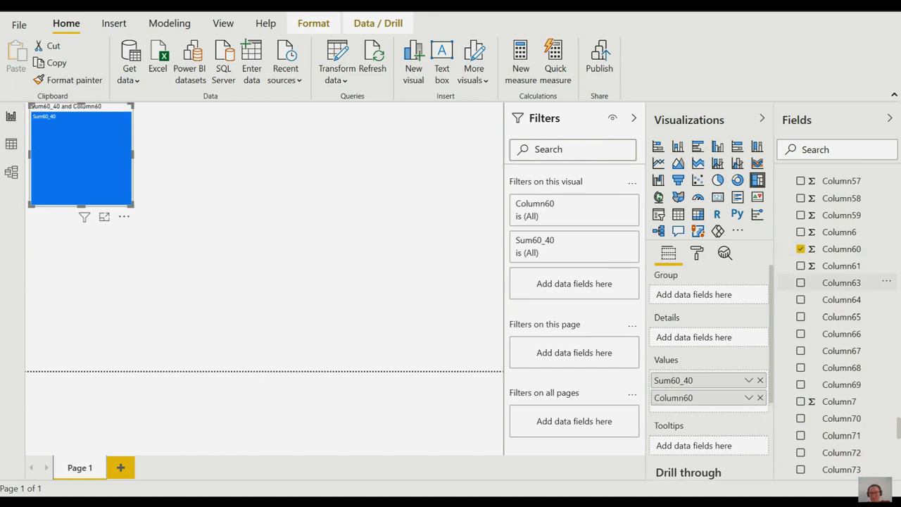
# Step: Add Column40 and make the visual a pie chart
pyautogui.scroll(2, 841, 282)
pyautogui.scroll(1, 842, 282)
pyautogui.scroll(3, 845, 340)
pyautogui.scroll(1, 845, 345)
pyautogui.scroll(1, 845, 345)
pyautogui.scroll(2, 845, 345)
pyautogui.scroll(1, 845, 345)
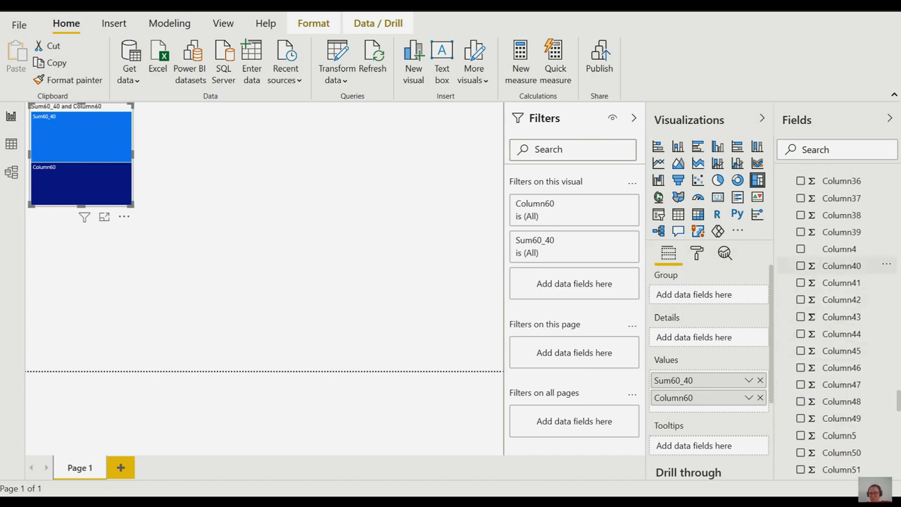
pyautogui.click(800, 265)
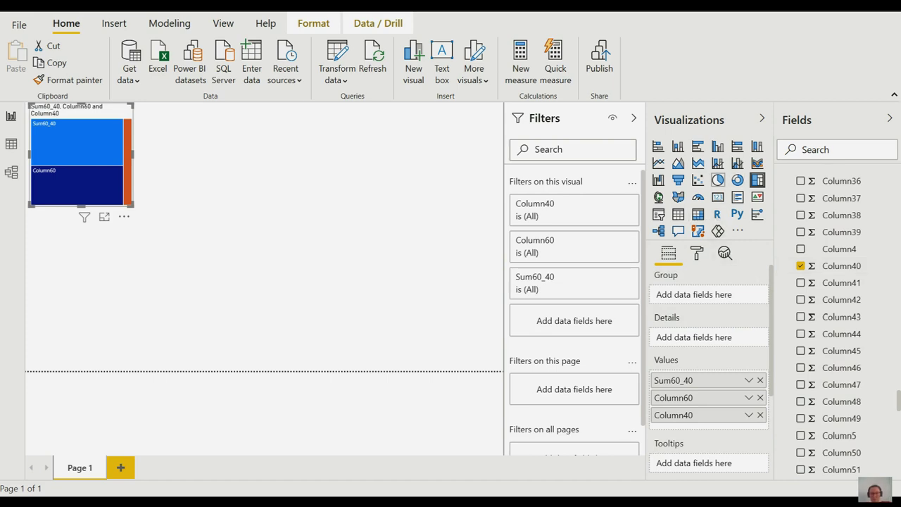
pyautogui.click(718, 180)
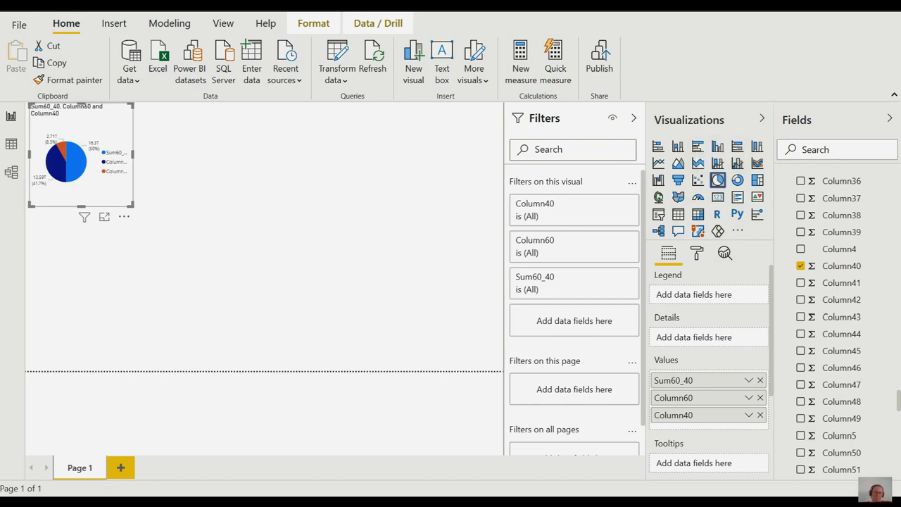
# Step: Enlarge the pie chart, then switch it to a matrix, a slicer, and finally a map
pyautogui.moveTo(132, 206); pyautogui.dragTo(332, 365)
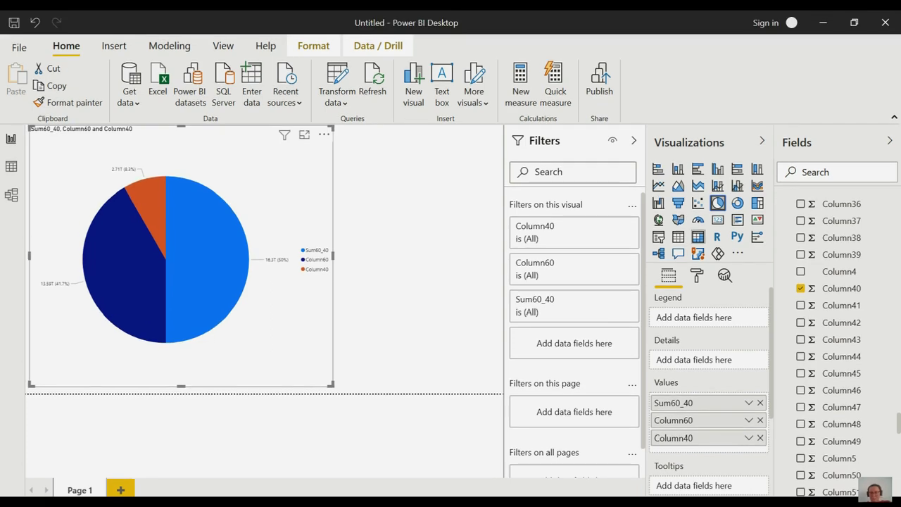
pyautogui.click(698, 236)
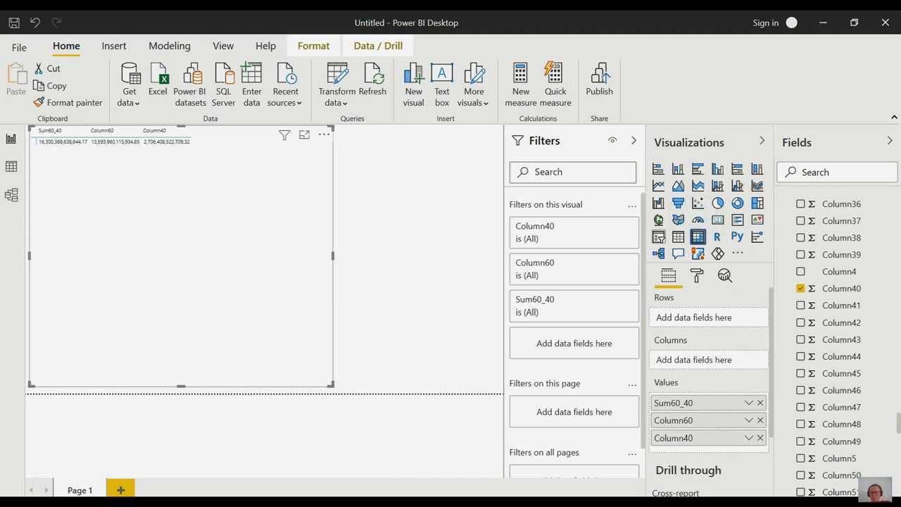
pyautogui.click(658, 237)
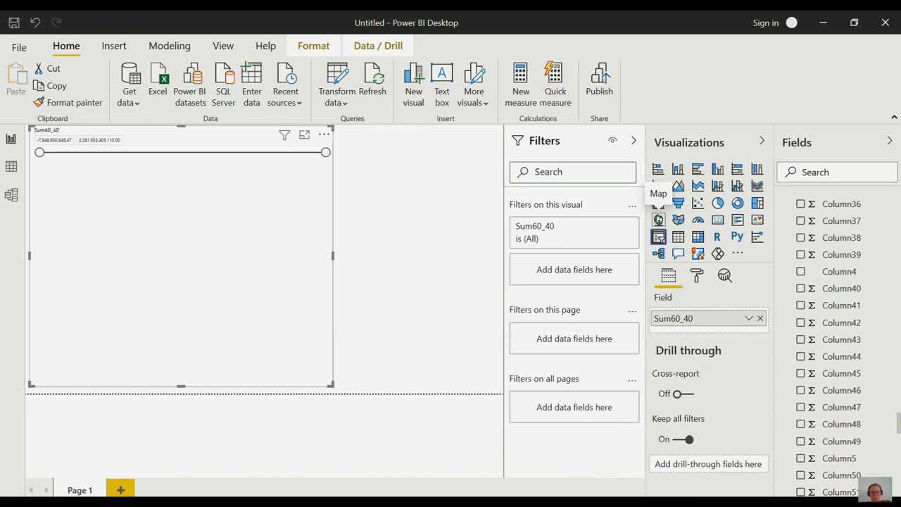
pyautogui.click(658, 220)
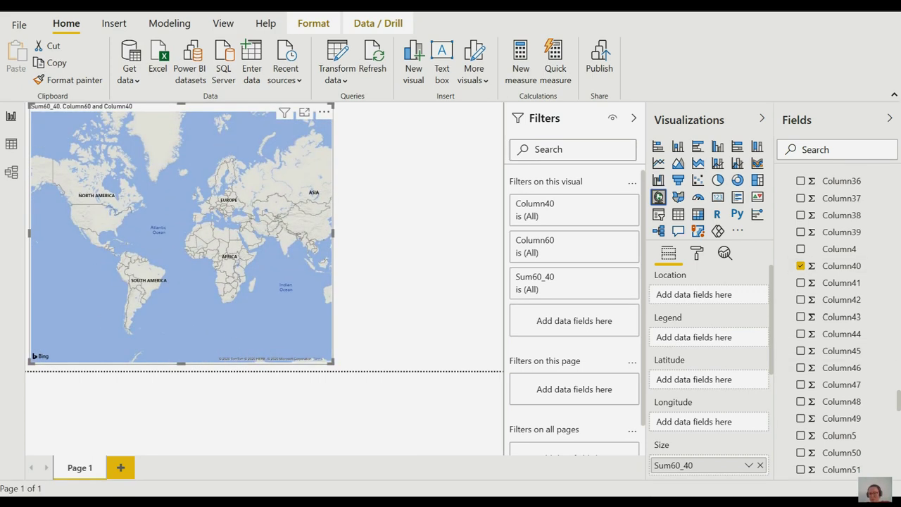
# Step: Expand the Pivot table and use its Column1 as the map legend
pyautogui.scroll(5, 841, 338)
pyautogui.scroll(20, 841, 338)
pyautogui.scroll(10, 842, 337)
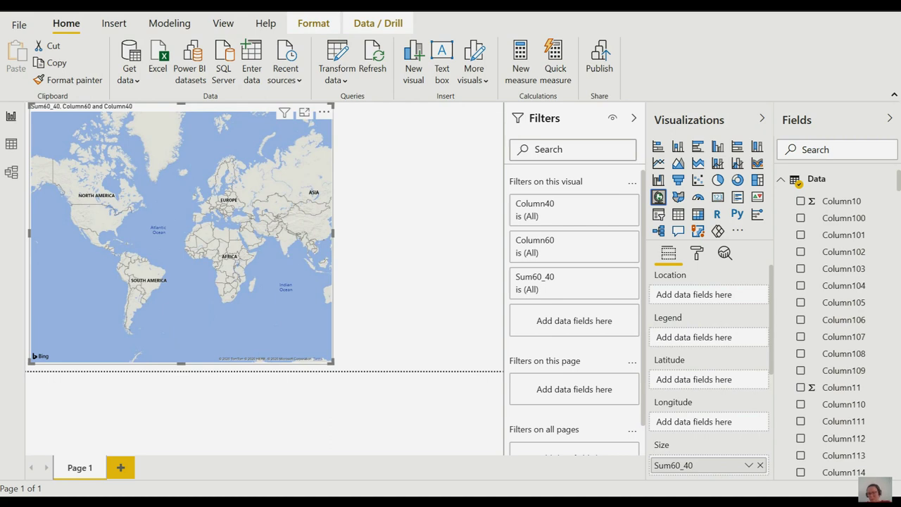
pyautogui.scroll(-20, 841, 324)
pyautogui.scroll(-15, 841, 324)
pyautogui.scroll(-7, 841, 324)
pyautogui.scroll(-5, 842, 324)
pyautogui.scroll(-10, 842, 324)
pyautogui.scroll(-8, 841, 324)
pyautogui.scroll(-2, 841, 324)
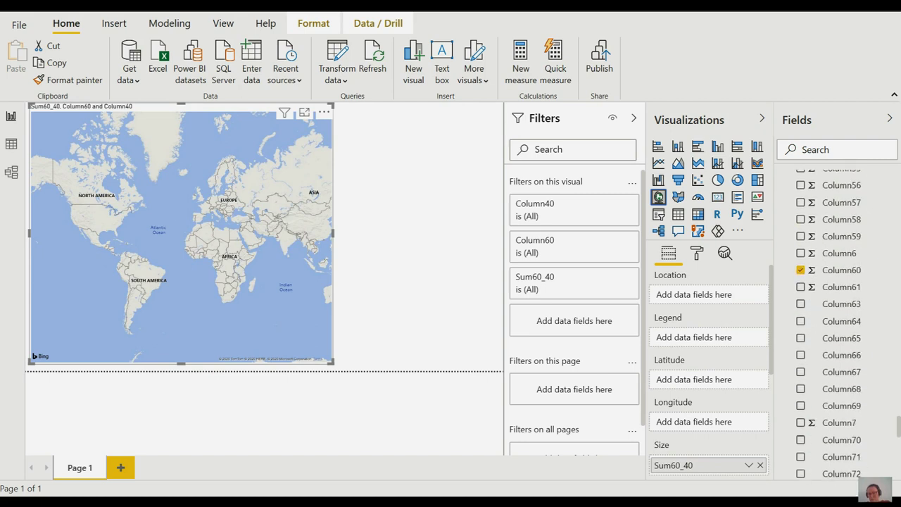
pyautogui.scroll(1, 841, 324)
pyautogui.scroll(-20, 841, 324)
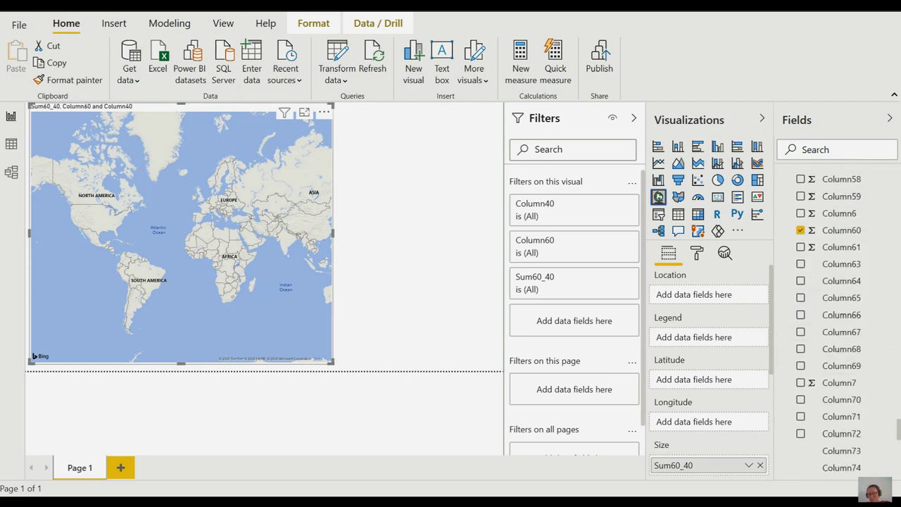
pyautogui.scroll(-5, 841, 324)
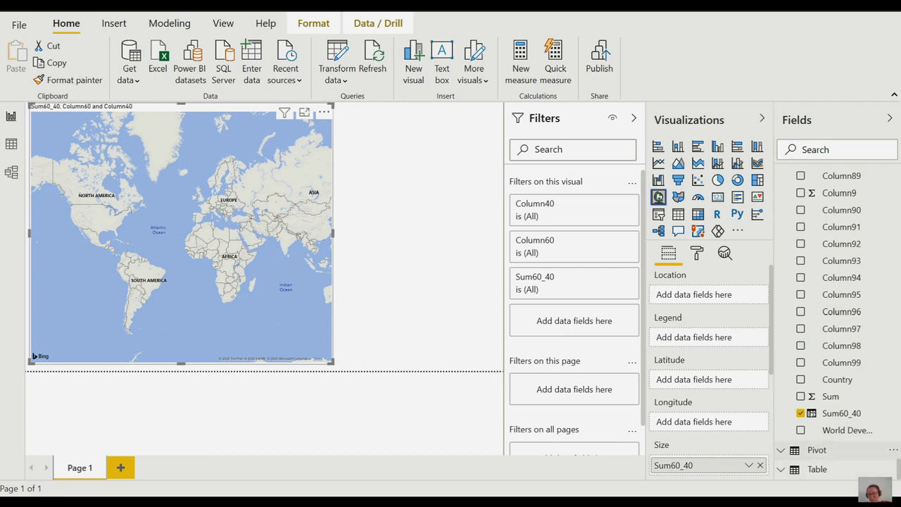
pyautogui.click(817, 450)
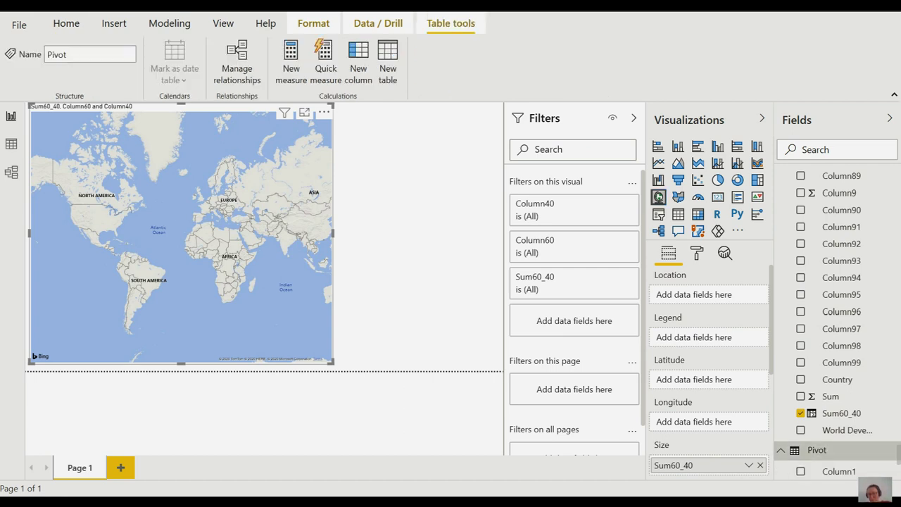
pyautogui.scroll(-5, 838, 324)
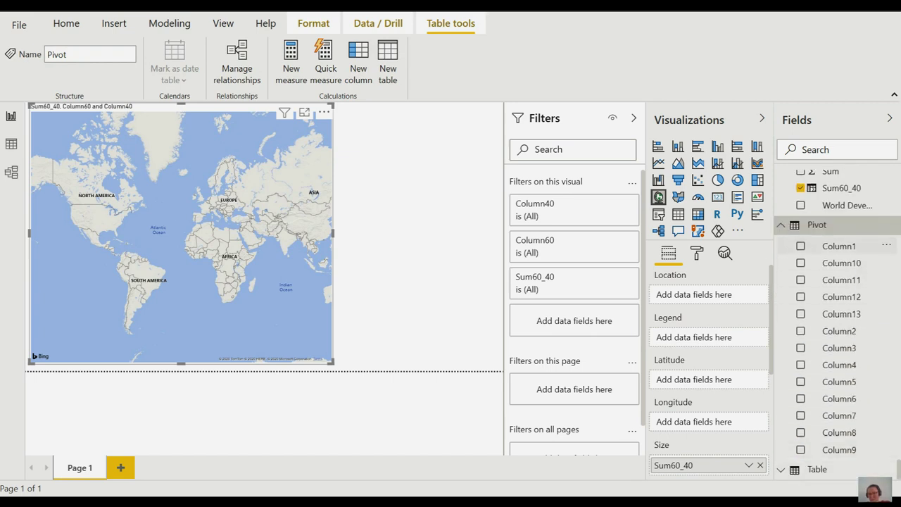
pyautogui.click(800, 246)
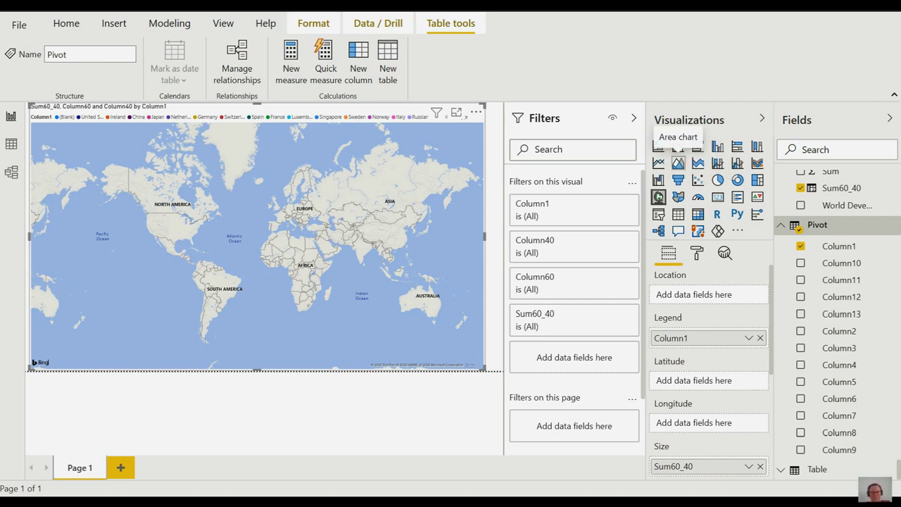
# Step: Switch the visual to an area chart, back to a map, then to a Python visual
pyautogui.click(678, 162)
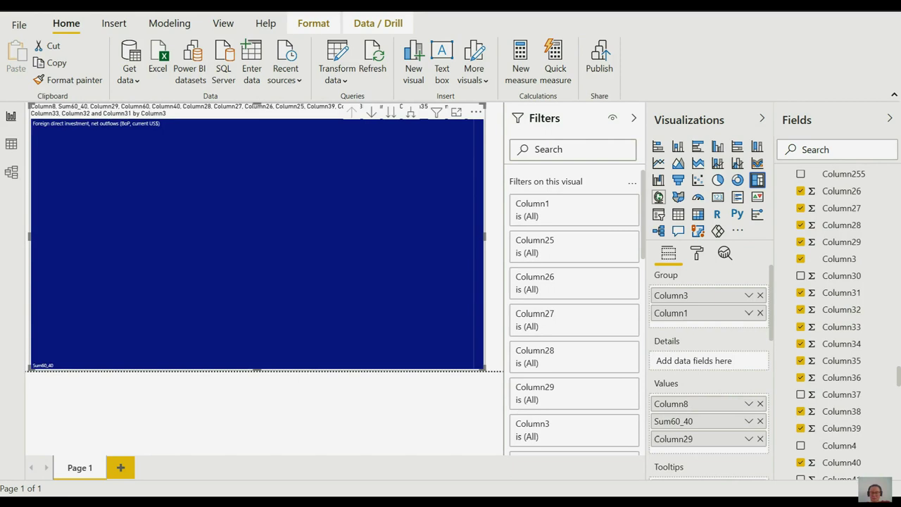
pyautogui.click(659, 196)
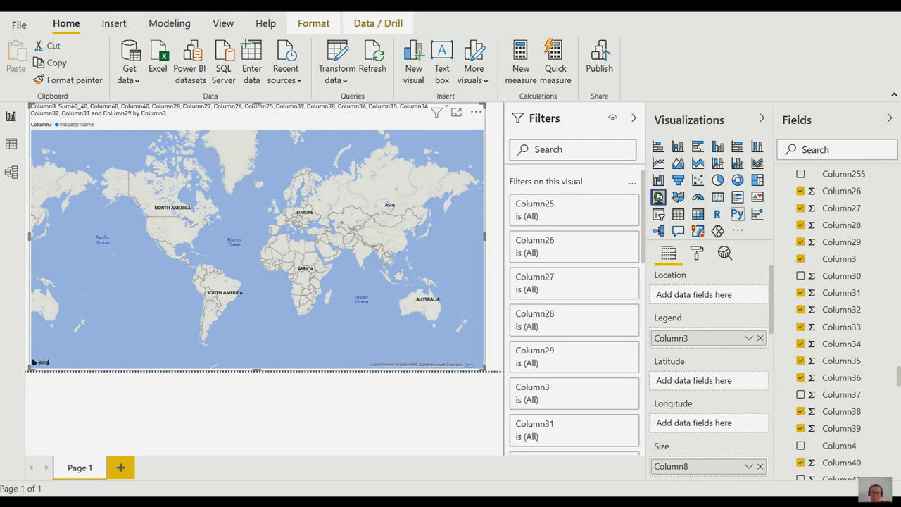
pyautogui.click(737, 214)
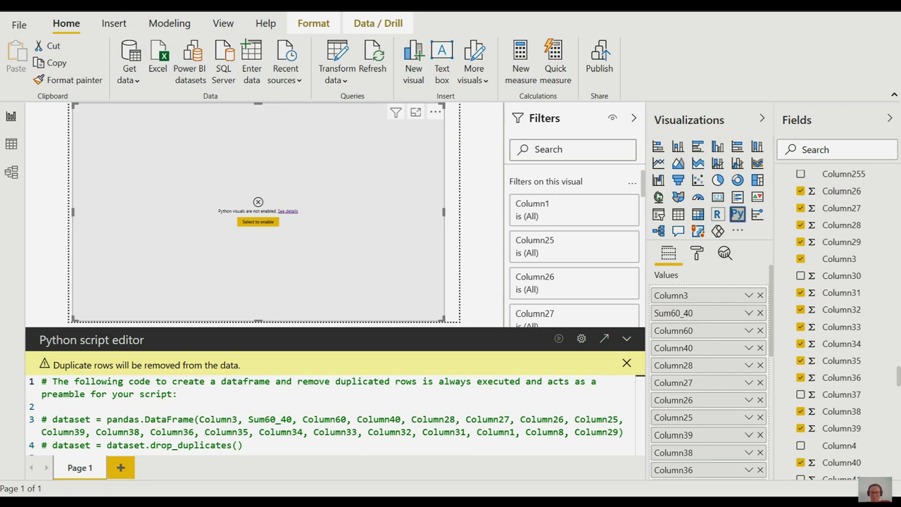
# Step: Try the visual as R visual, key influencers, treemap and area chart, ending on a line chart
pyautogui.click(718, 214)
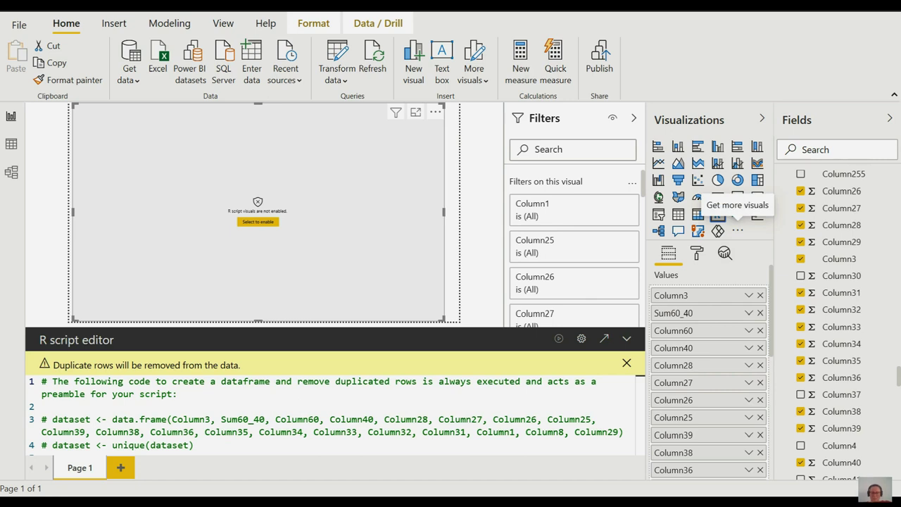
pyautogui.click(757, 214)
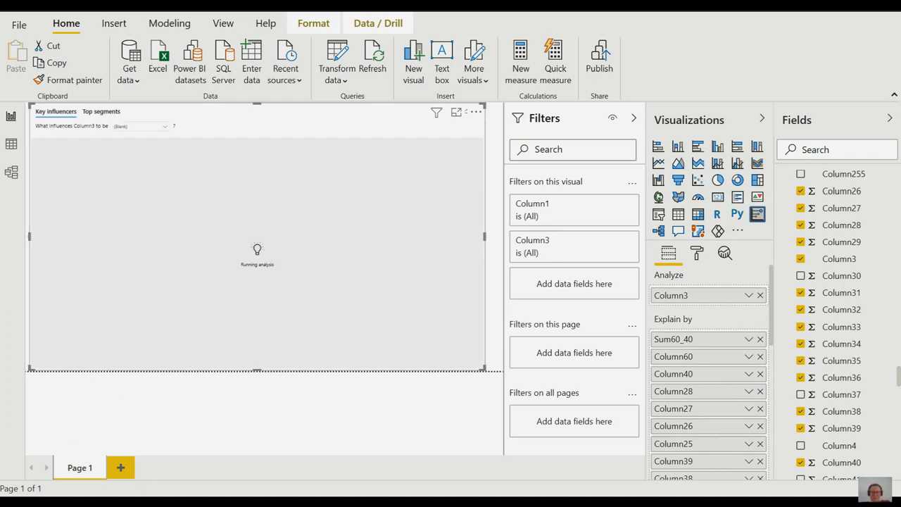
pyautogui.click(756, 179)
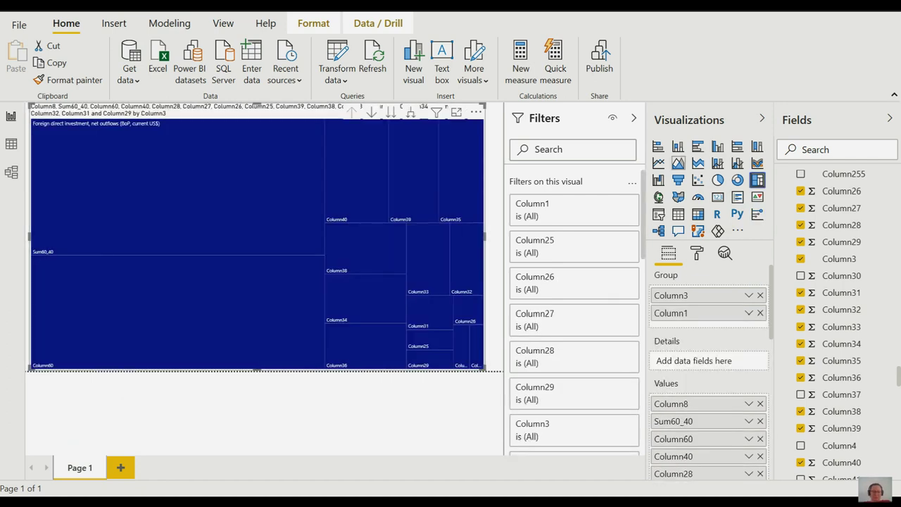
pyautogui.click(678, 162)
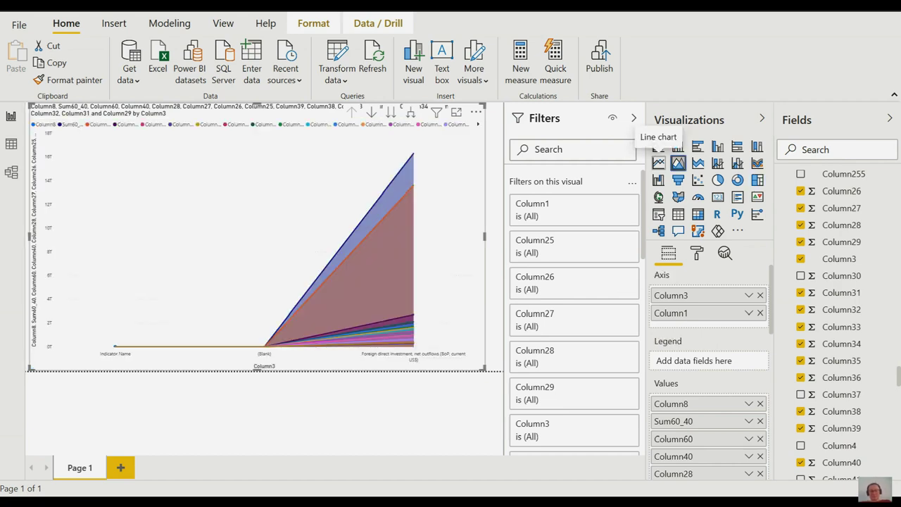
pyautogui.click(658, 163)
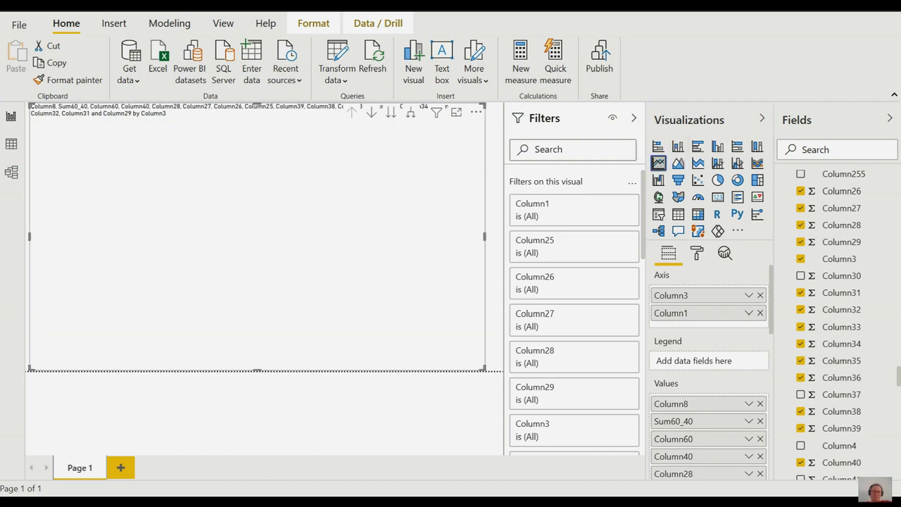